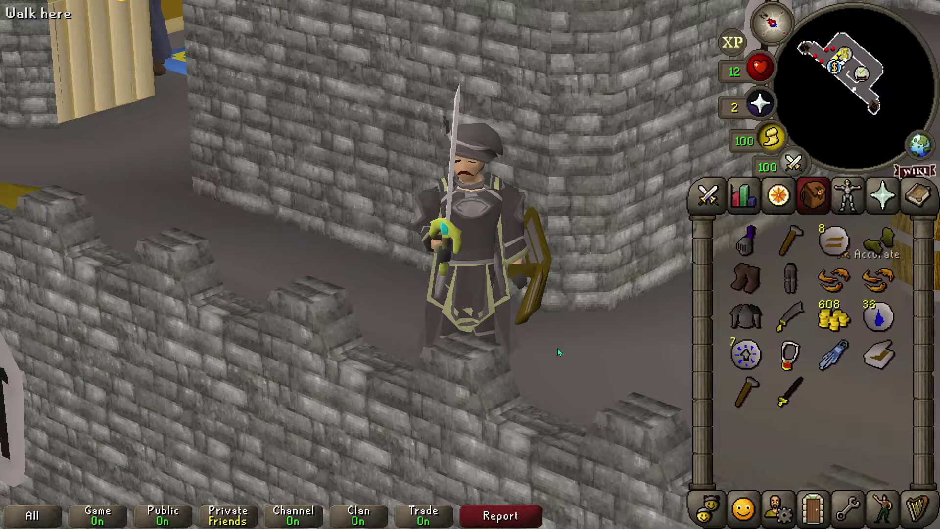
# - Walk the character north along the castle's rooftop walkway and survey the castle from several camera angles and distances
pyautogui.scroll(-5, 358, 343)
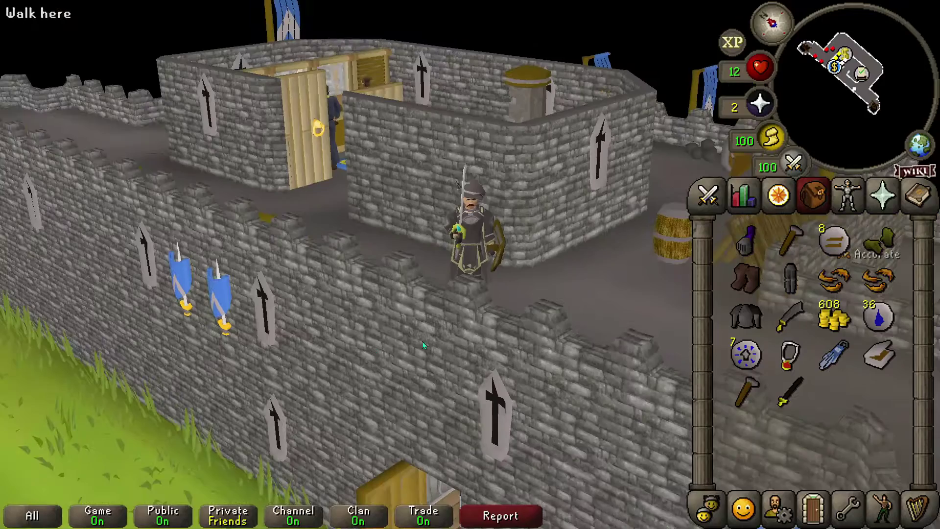
pyautogui.press('Up')
pyautogui.press('Right')
pyautogui.scroll(6, 487, 349)
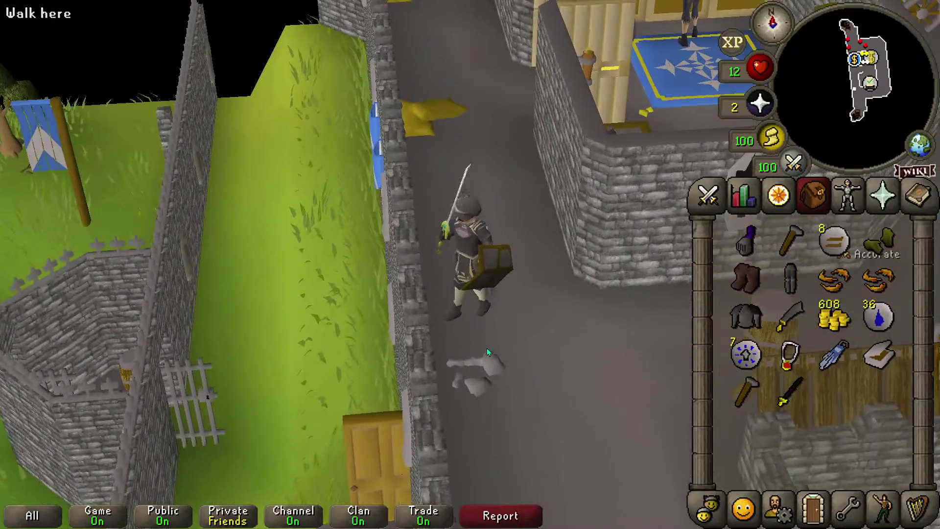
pyautogui.click(445, 133)
pyautogui.scroll(-5, 489, 134)
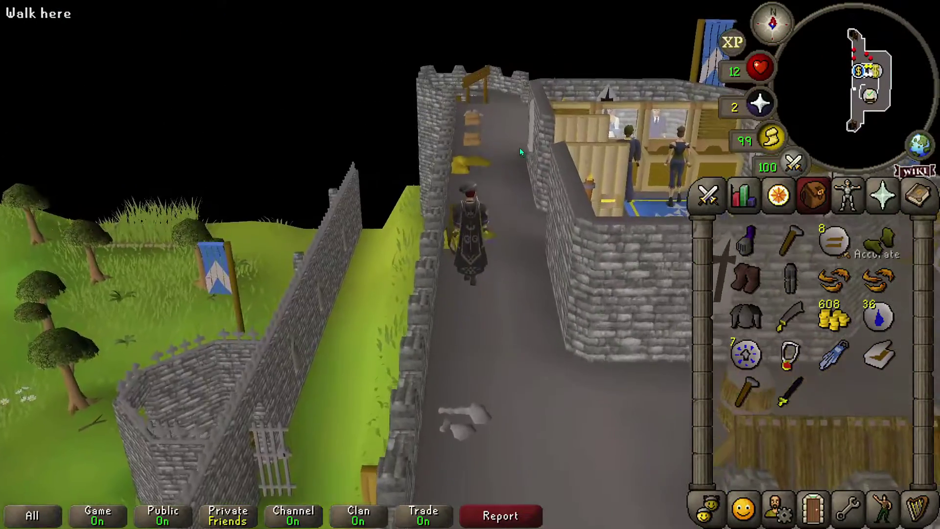
pyautogui.moveTo(519, 148); pyautogui.dragTo(352, 179)
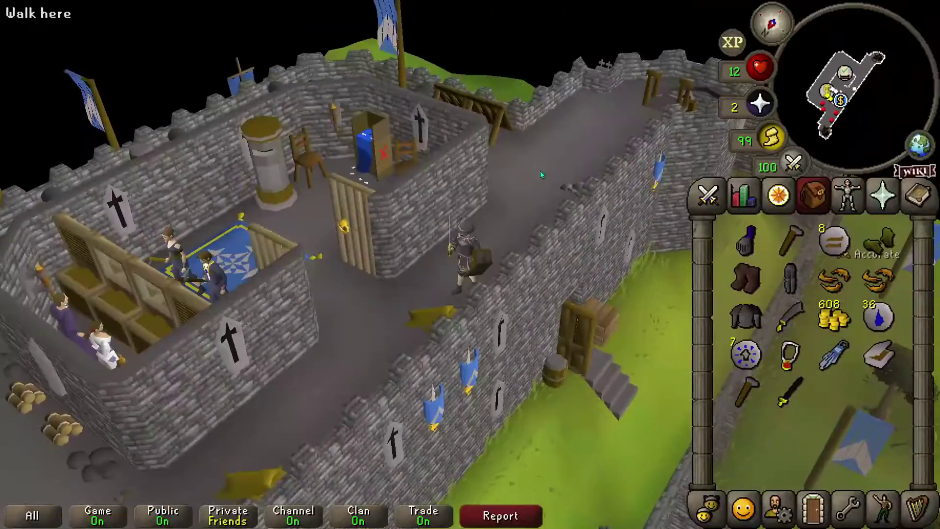
pyautogui.moveTo(565, 166); pyautogui.dragTo(492, 175)
pyautogui.scroll(-4, 491, 176)
pyautogui.moveTo(430, 191); pyautogui.dragTo(303, 197)
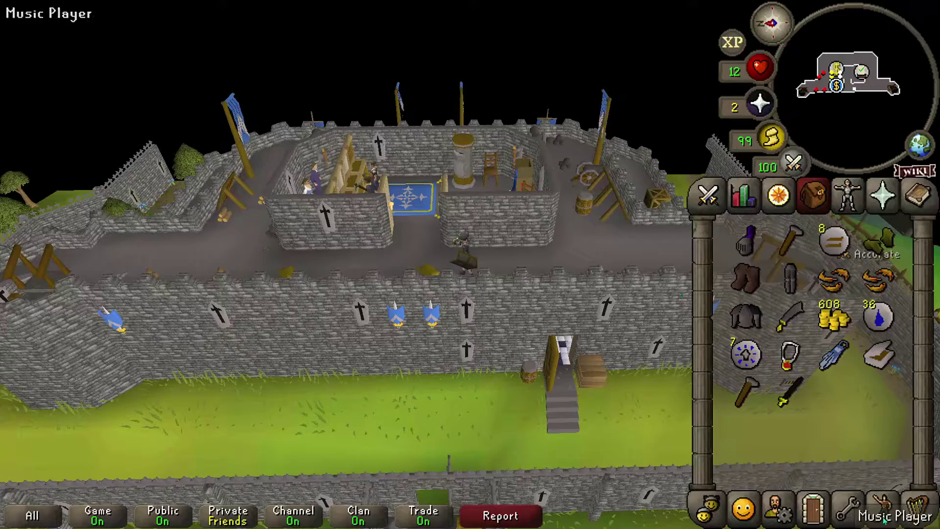
# - Open the game's display settings
pyautogui.click(847, 509)
pyautogui.click(812, 470)
pyautogui.scroll(-5, 425, 301)
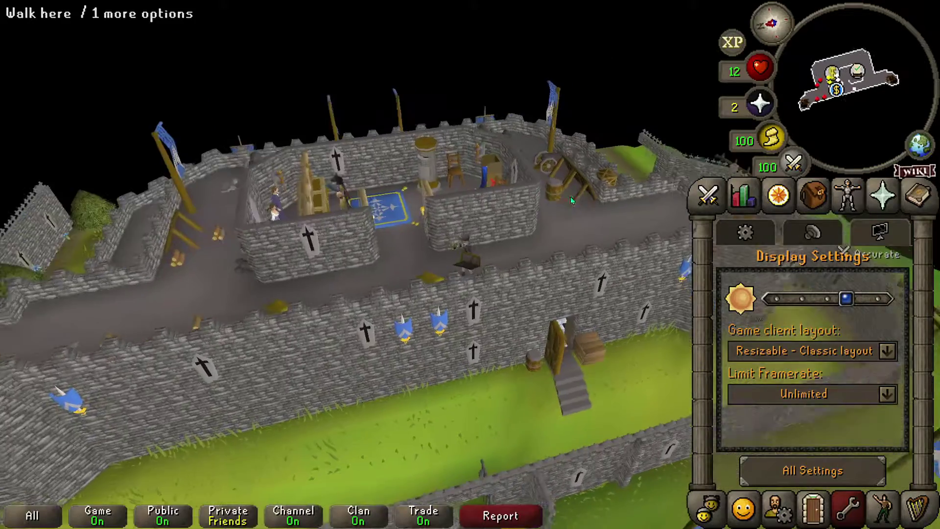
# - Walk the character south along the rooftop walkway and examine the bank room, walls and surrounding grounds
pyautogui.scroll(10, 566, 209)
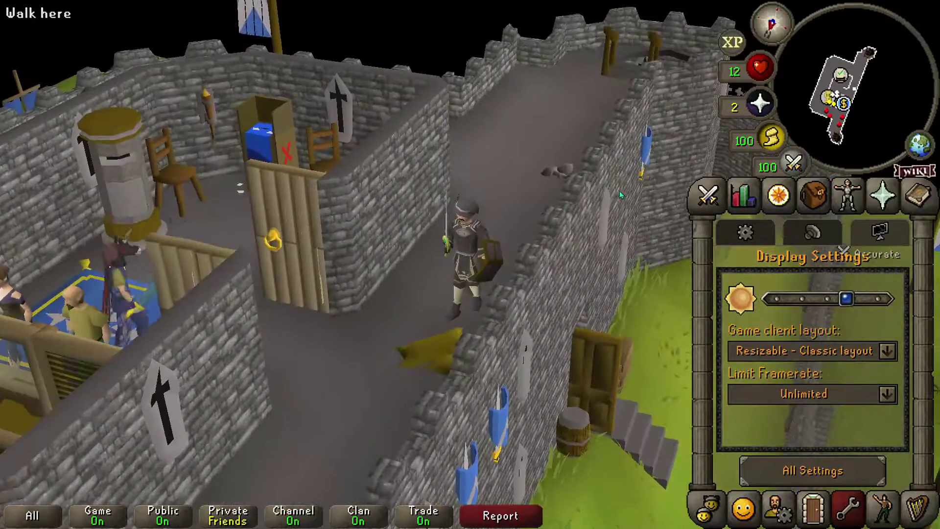
pyautogui.click(524, 177)
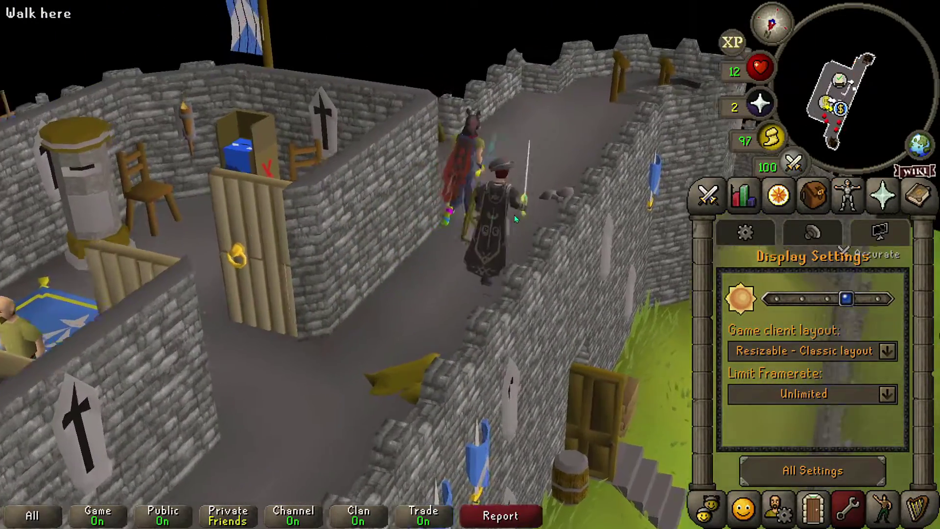
pyautogui.moveTo(514, 214); pyautogui.dragTo(404, 218)
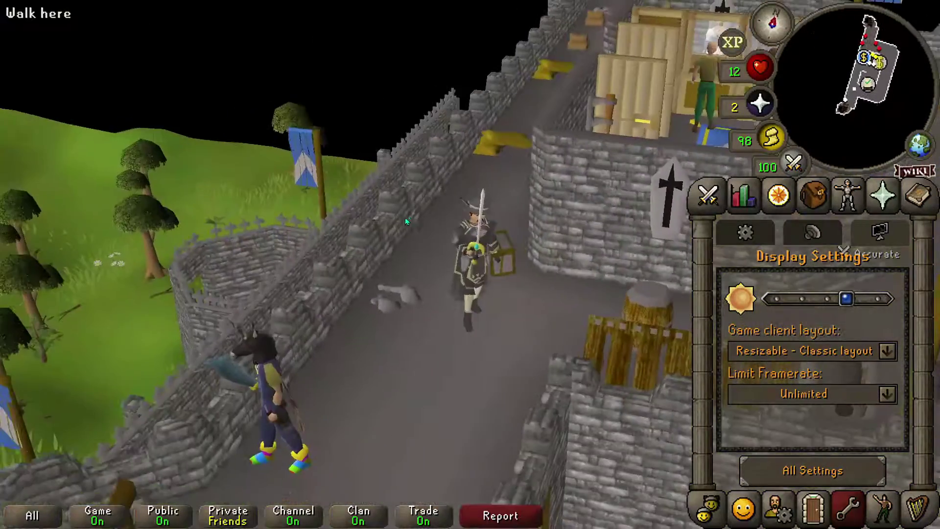
pyautogui.scroll(-5, 495, 220)
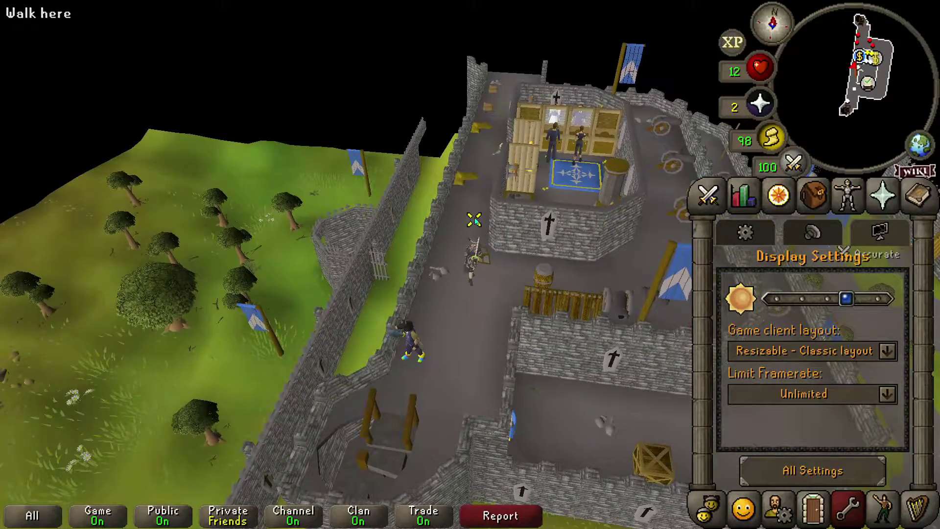
pyautogui.moveTo(475, 221); pyautogui.dragTo(510, 218)
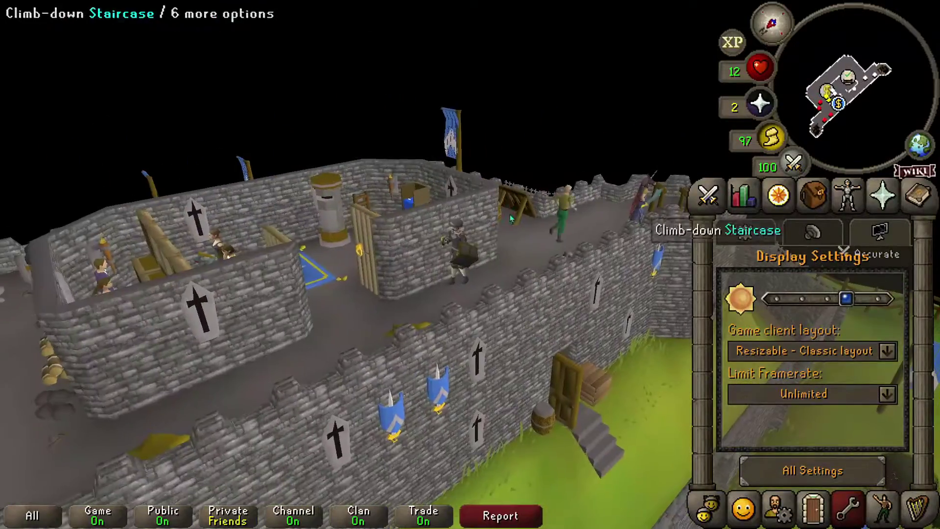
pyautogui.press('Left')
pyautogui.scroll(-5, 544, 224)
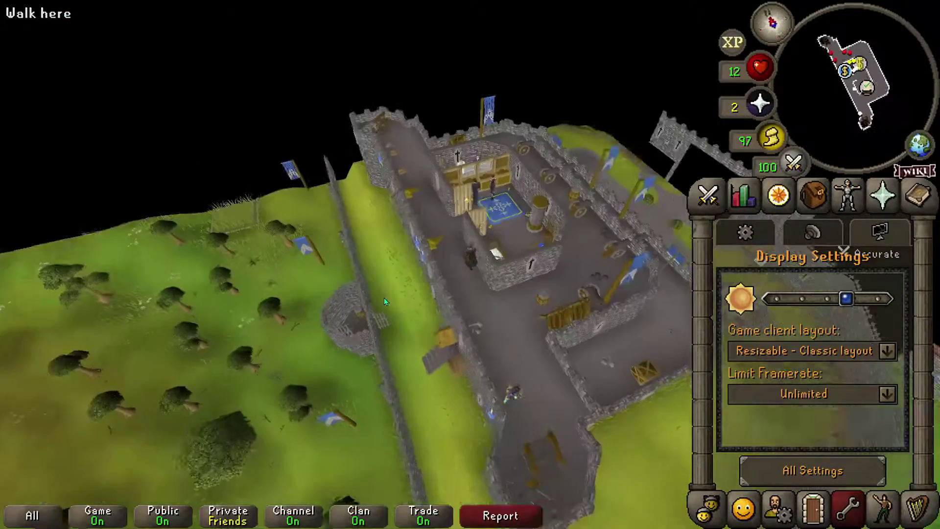
# - Walk the character north to the logs beside the outer wall and light them on the ground
pyautogui.click(444, 192)
pyautogui.scroll(5, 447, 221)
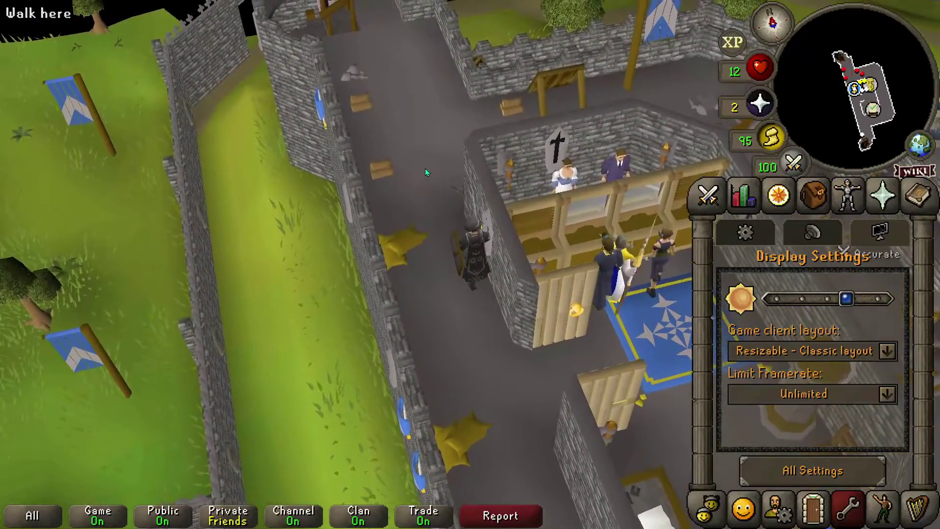
pyautogui.click(426, 170)
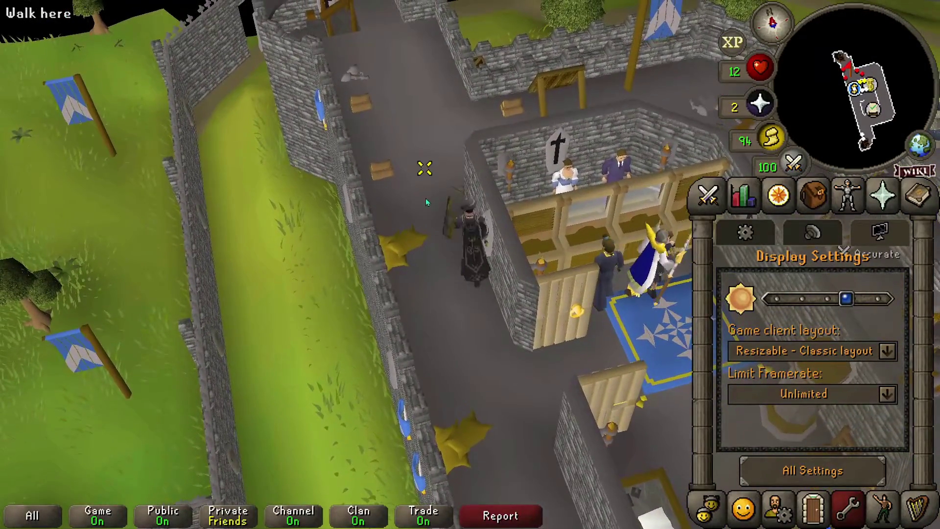
pyautogui.press('Left')
pyautogui.press('Down')
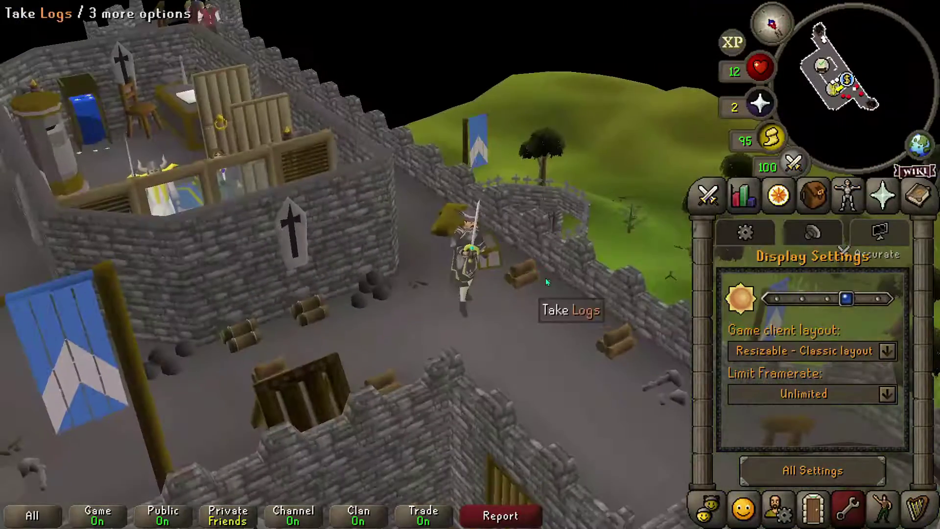
pyautogui.rightClick(526, 268)
pyautogui.click(522, 312)
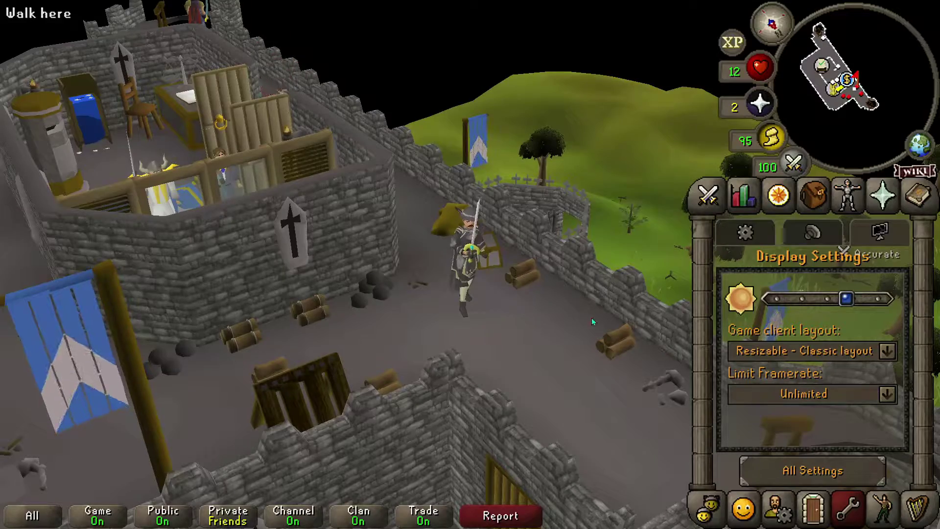
pyautogui.press('Right')
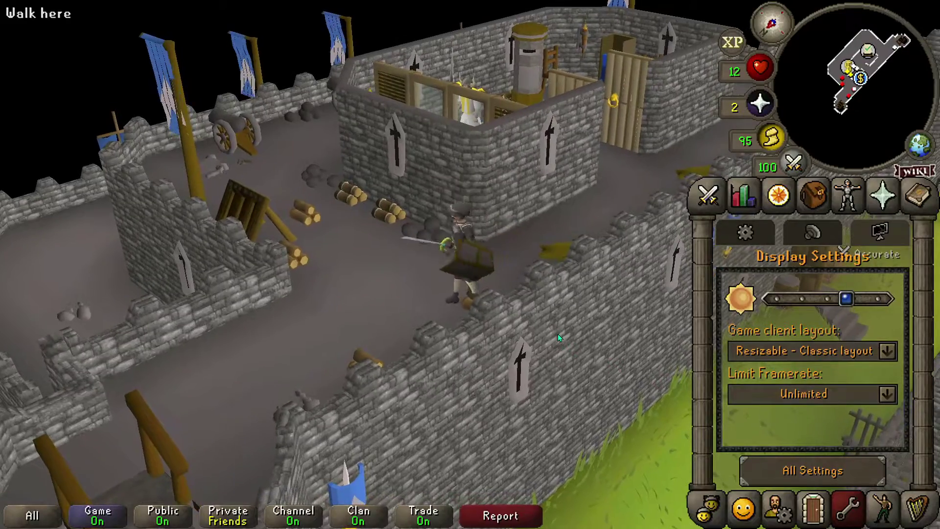
pyautogui.moveTo(557, 333); pyautogui.dragTo(595, 282)
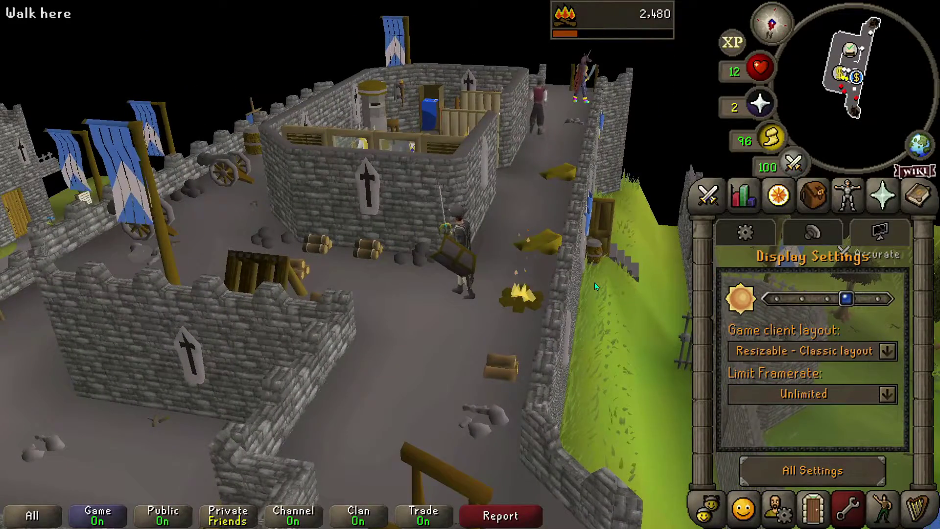
# - Switch to the Steam library, launch Old School RuneScape, continue with Steam and enter the game world
pyautogui.hotkey('alt', 'Tab')
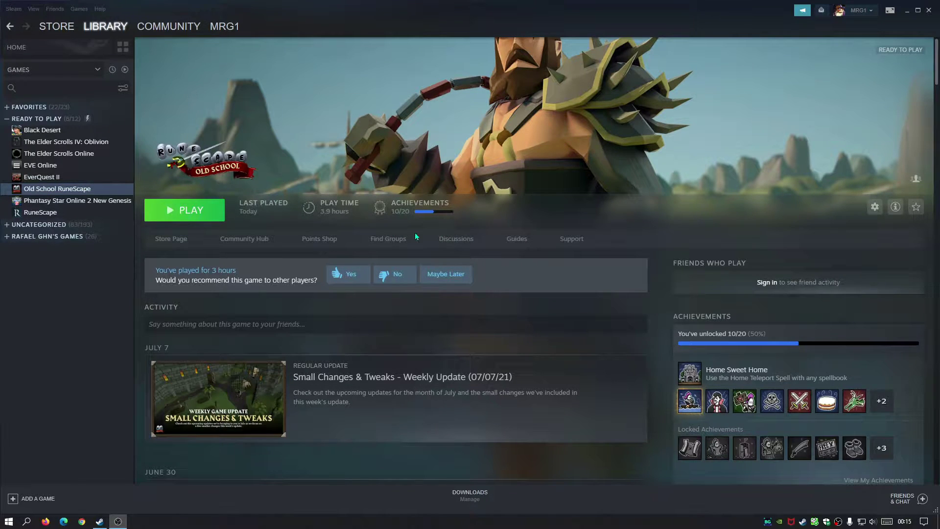
pyautogui.click(184, 218)
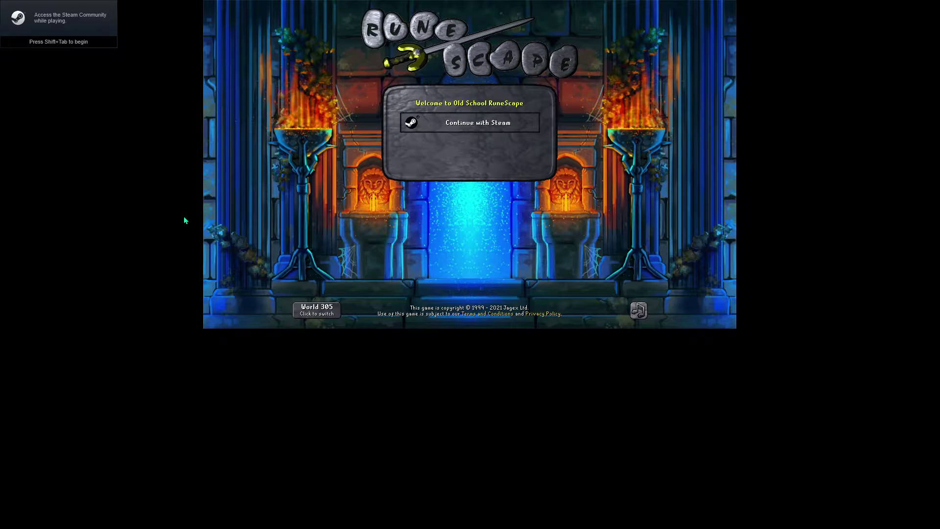
pyautogui.click(468, 126)
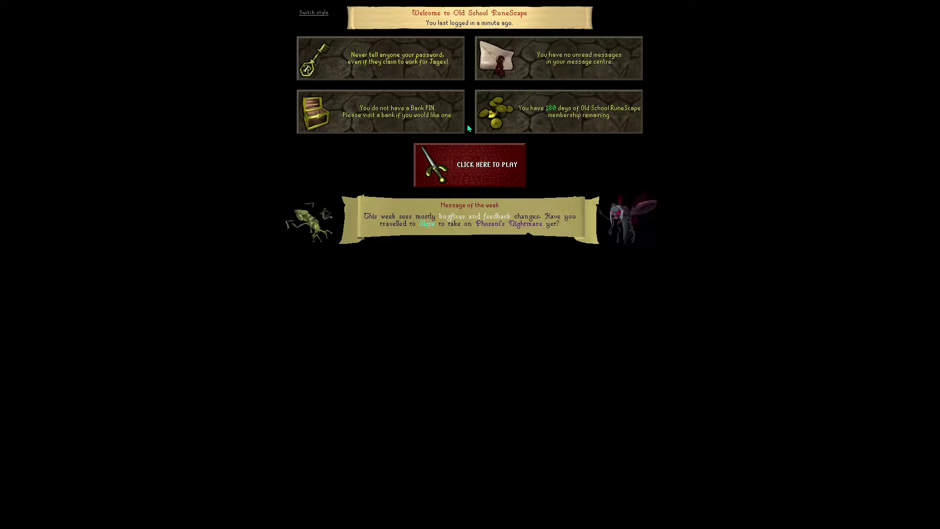
pyautogui.click(480, 167)
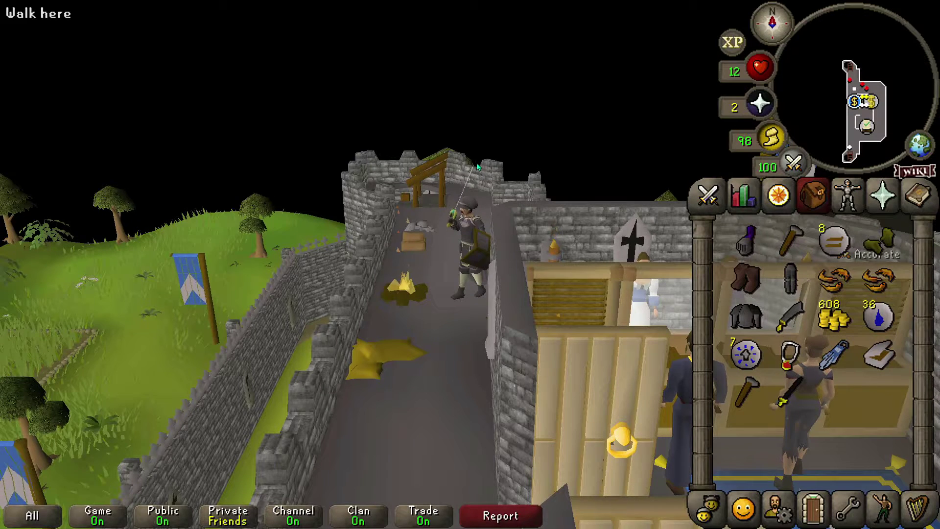
# - Walk the character south from the fire along the bank room's outer wall and inspect the rooftop from different angles
pyautogui.scroll(3, 480, 167)
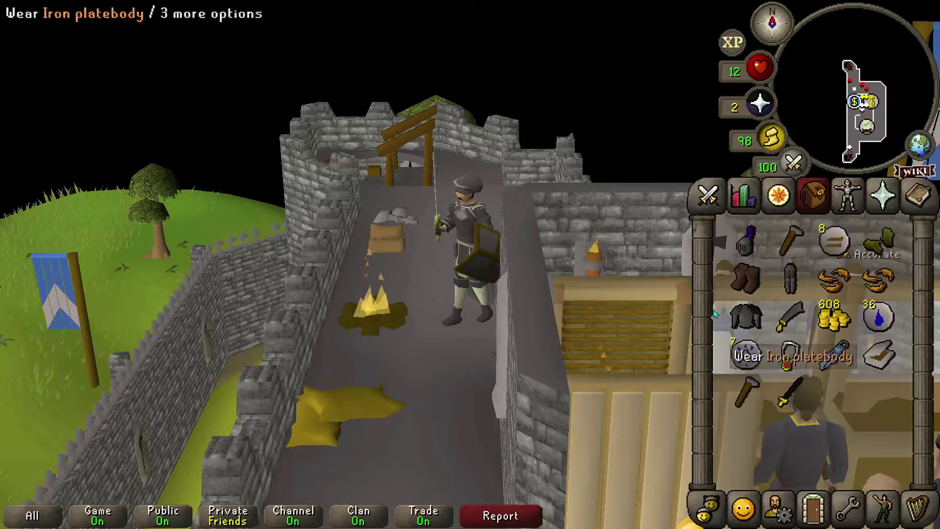
pyautogui.moveTo(656, 200); pyautogui.dragTo(832, 235)
pyautogui.moveTo(352, 186); pyautogui.dragTo(570, 236)
pyautogui.click(455, 136)
pyautogui.scroll(3, 485, 181)
pyautogui.moveTo(489, 186); pyautogui.dragTo(451, 162)
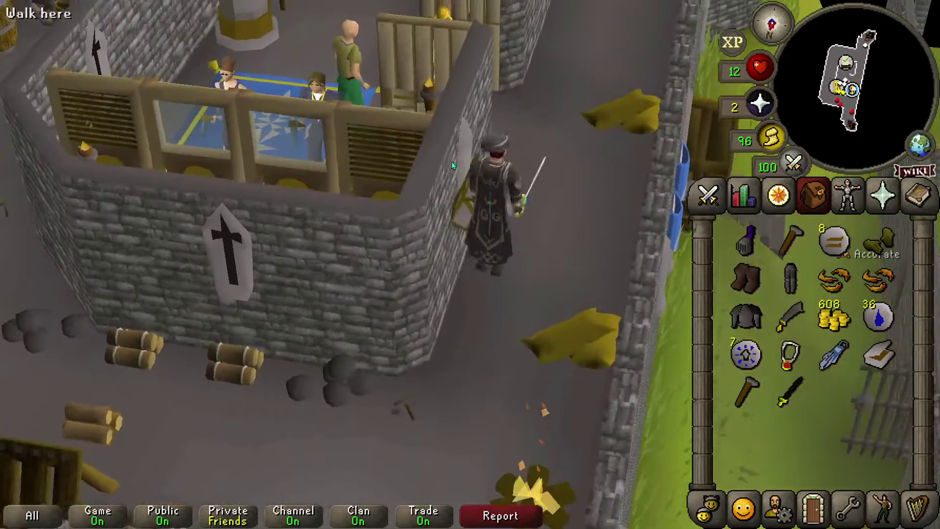
pyautogui.scroll(-5, 452, 162)
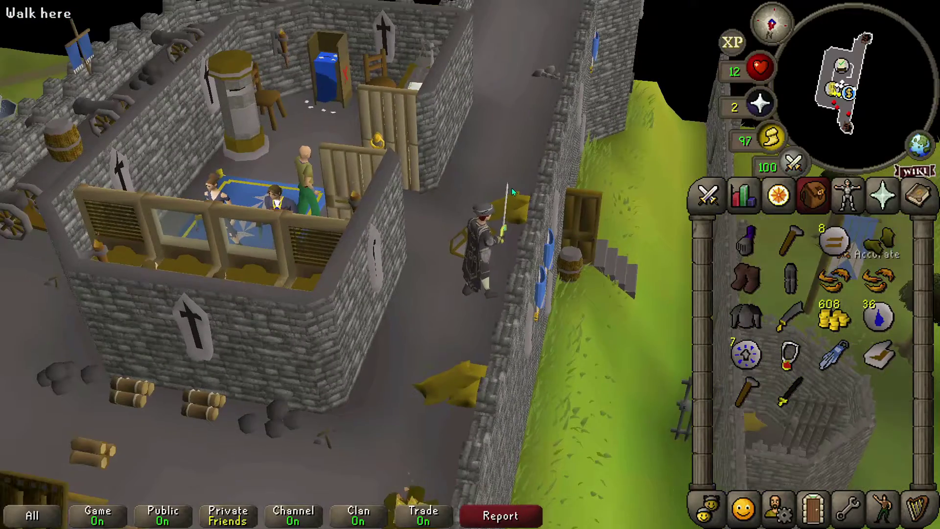
pyautogui.moveTo(509, 190); pyautogui.dragTo(309, 199)
pyautogui.scroll(-4, 509, 226)
pyautogui.moveTo(509, 226); pyautogui.dragTo(354, 225)
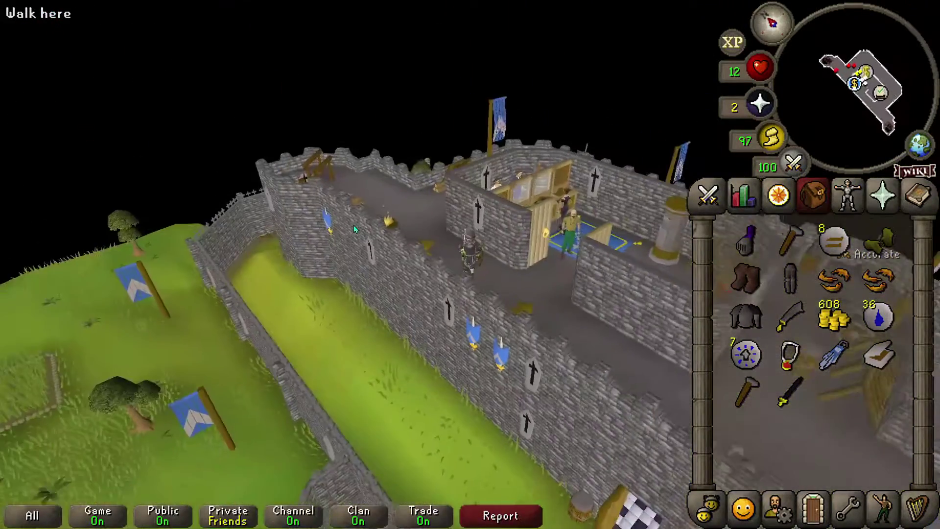
pyautogui.scroll(5, 478, 257)
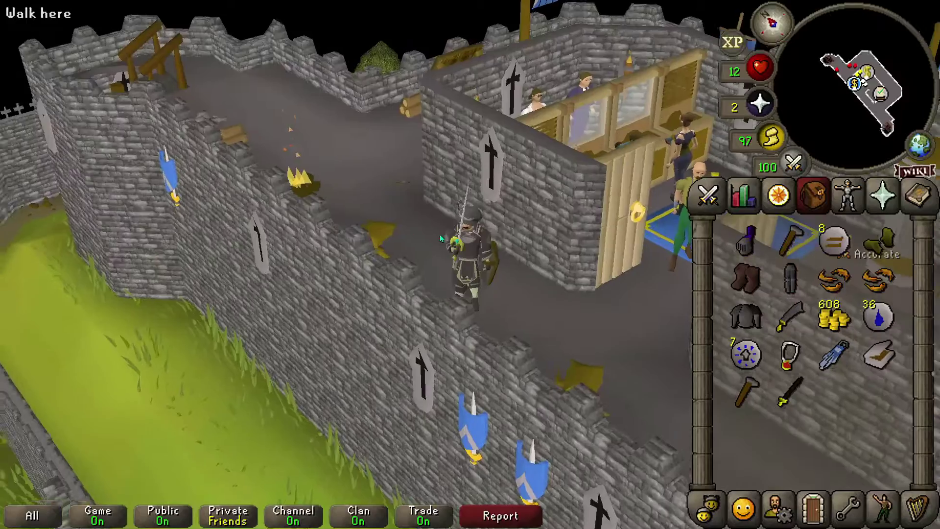
# - Walk the character past the bank room's door toward the southern end of the rooftop walkway
pyautogui.moveTo(439, 235); pyautogui.dragTo(695, 210)
pyautogui.click(517, 160)
pyautogui.scroll(-4, 556, 179)
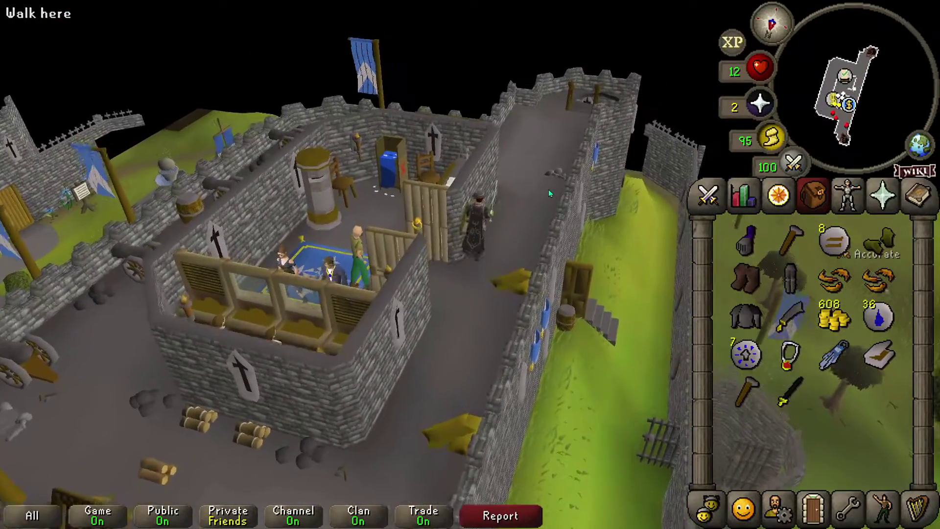
pyautogui.click(538, 184)
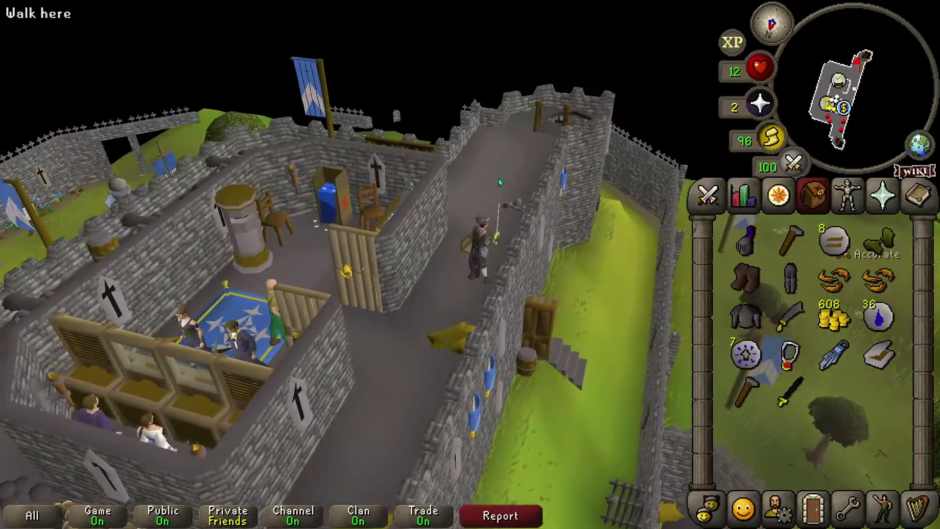
pyautogui.moveTo(498, 178); pyautogui.dragTo(344, 164)
# - Set the game client layout to Fixed - Classic layout, close the settings and look around in the game view
pyautogui.click(847, 508)
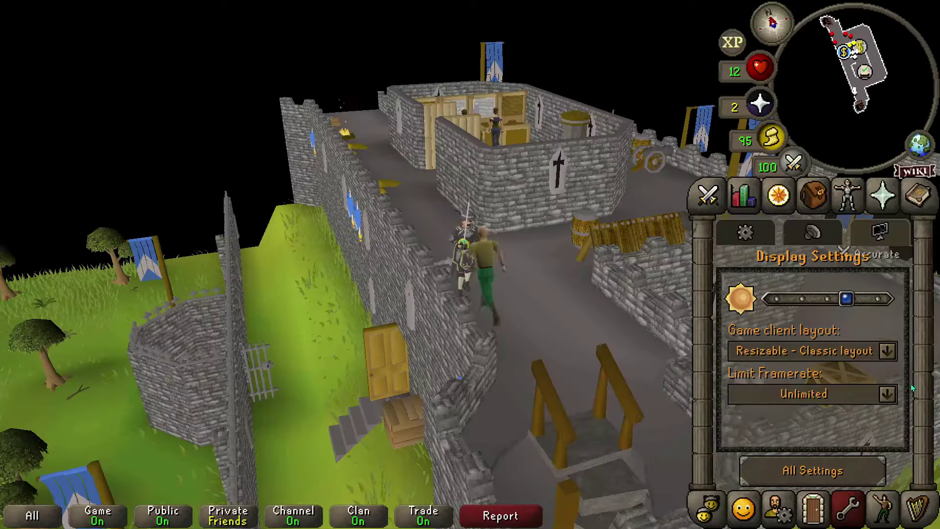
pyautogui.click(797, 472)
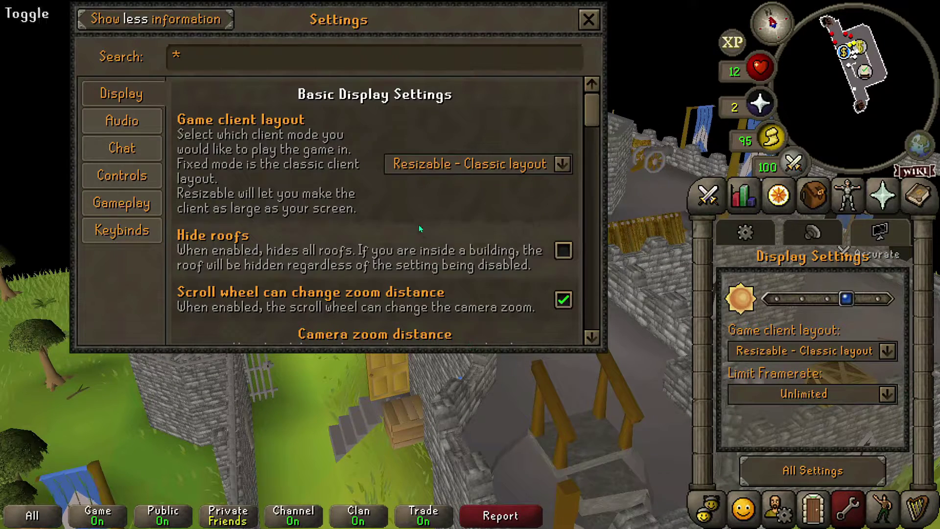
pyautogui.click(548, 172)
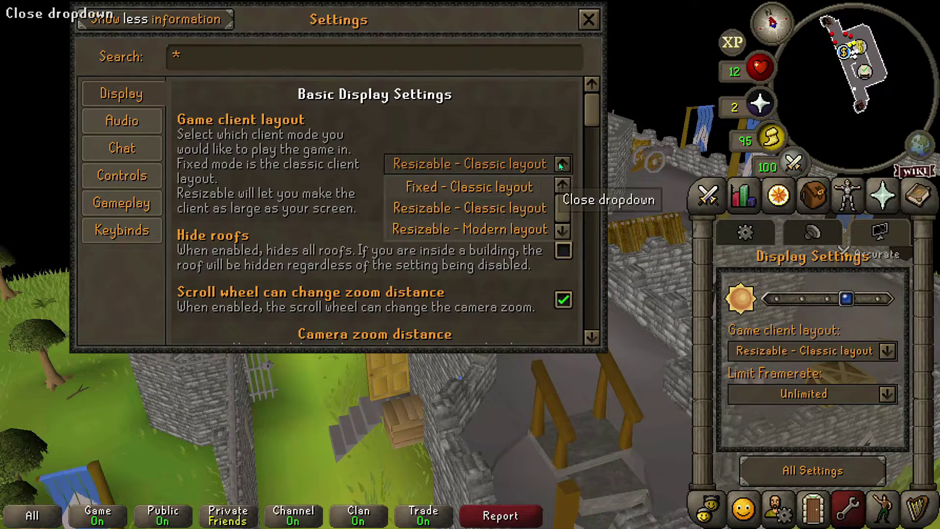
pyautogui.click(478, 186)
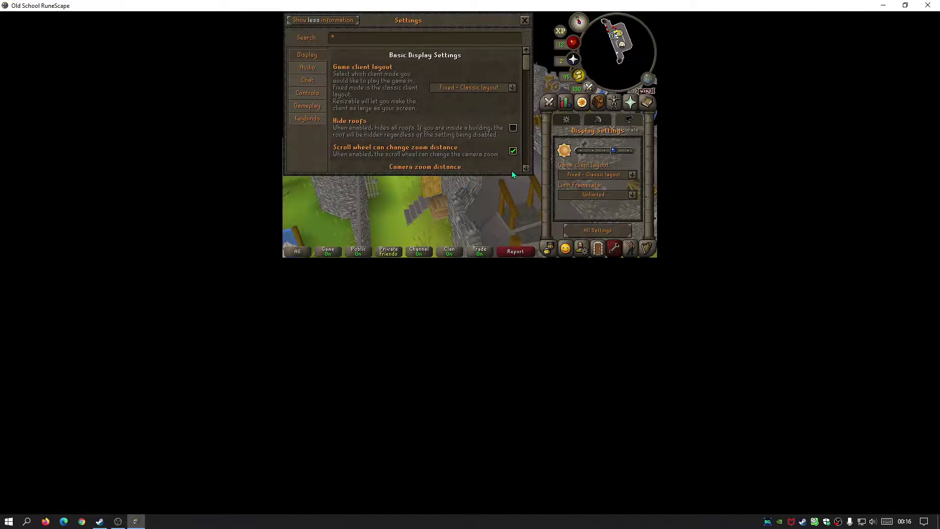
pyautogui.click(526, 20)
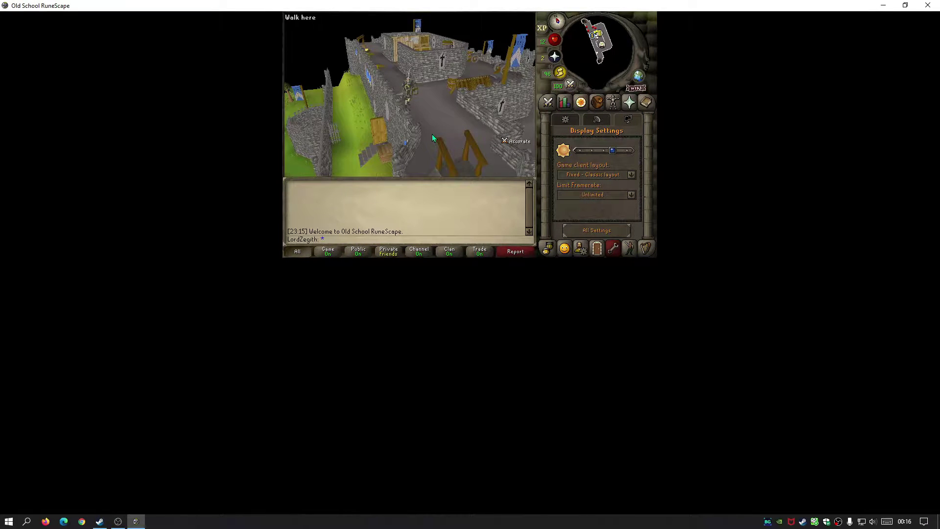
pyautogui.moveTo(432, 134); pyautogui.dragTo(342, 122)
pyautogui.moveTo(514, 128); pyautogui.dragTo(378, 75)
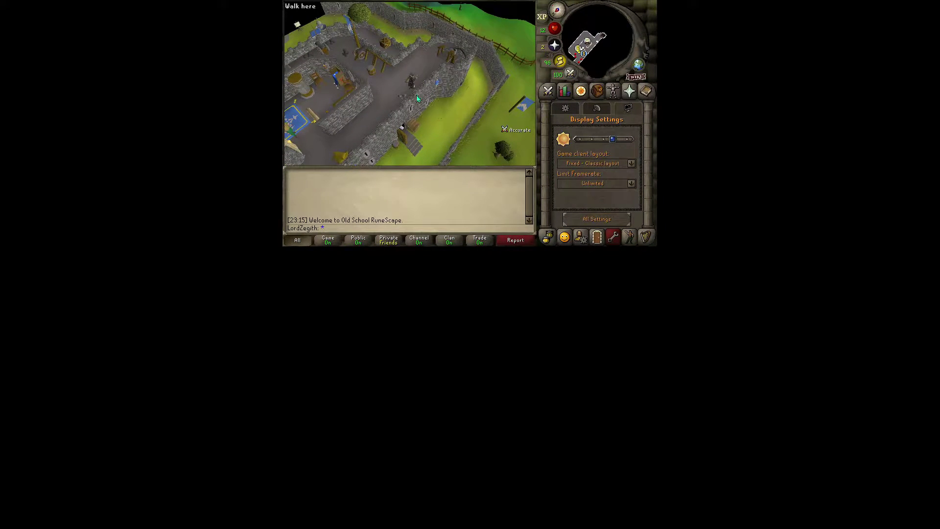
# - Set the game client layout to Resizable - Classic layout and look around the rooftop walkway
pyautogui.moveTo(498, 129); pyautogui.dragTo(492, 147)
pyautogui.scroll(5, 468, 110)
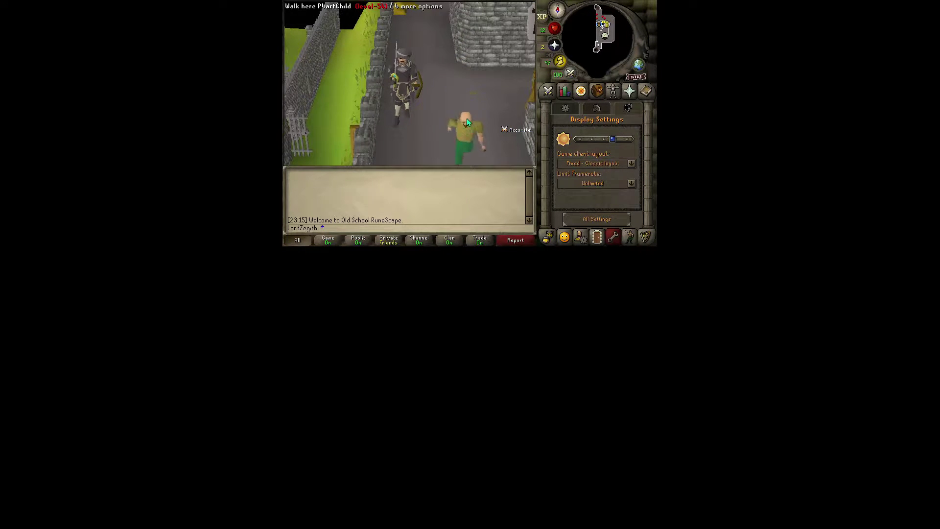
pyautogui.scroll(3, 466, 118)
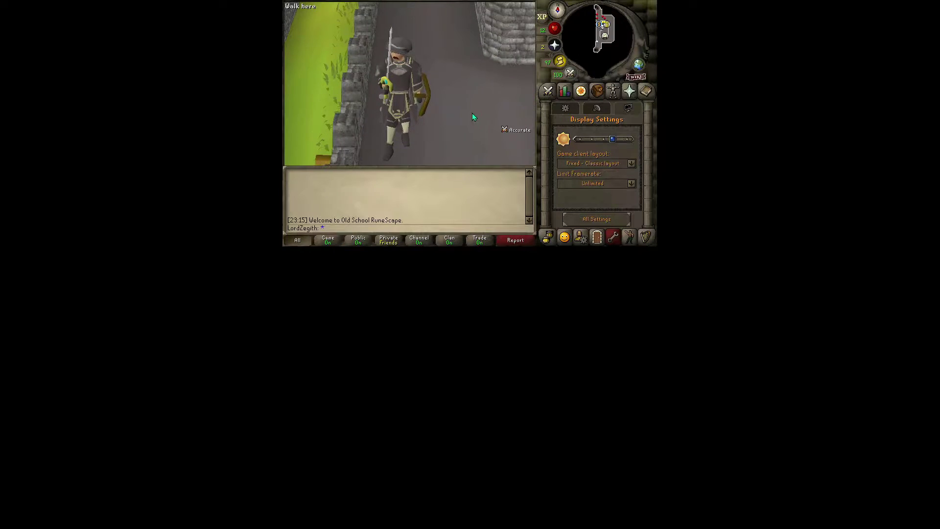
pyautogui.scroll(-5, 475, 124)
pyautogui.press('Up')
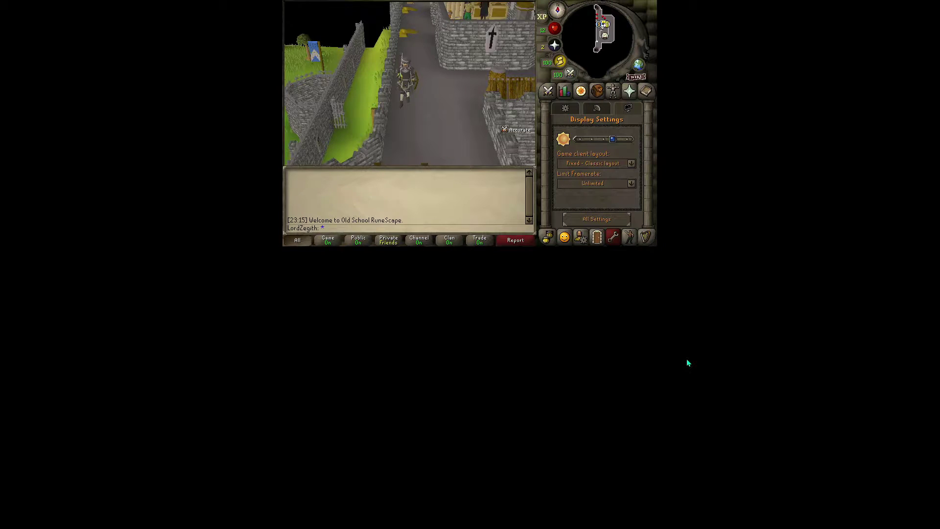
pyautogui.click(603, 163)
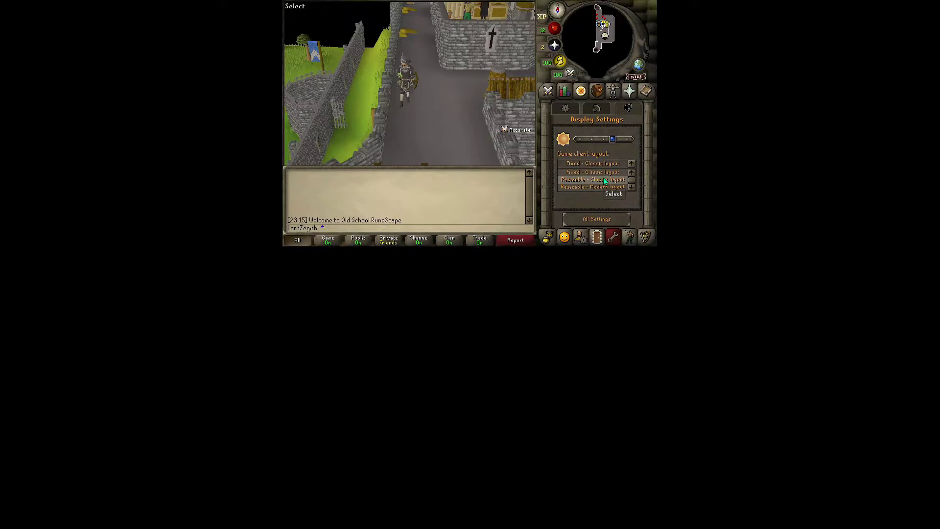
pyautogui.click(603, 180)
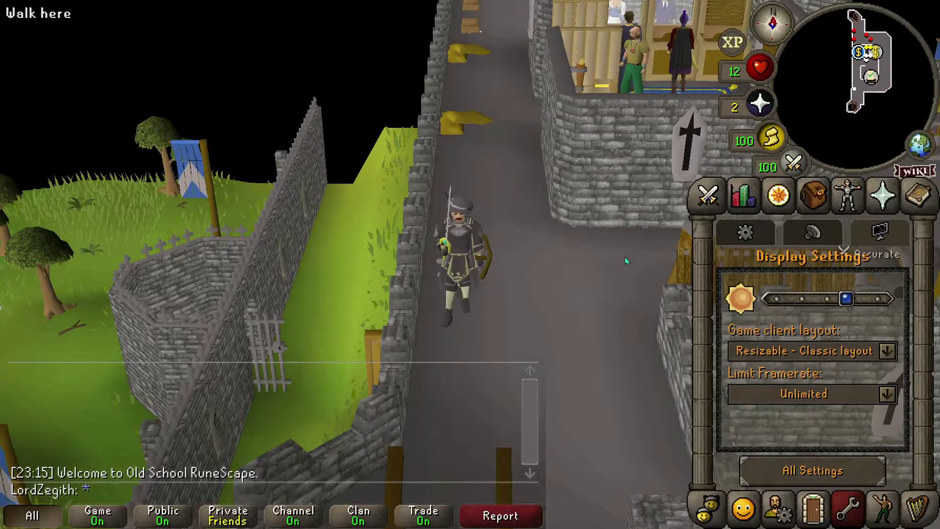
pyautogui.moveTo(612, 239); pyautogui.dragTo(554, 248)
pyautogui.press('Down')
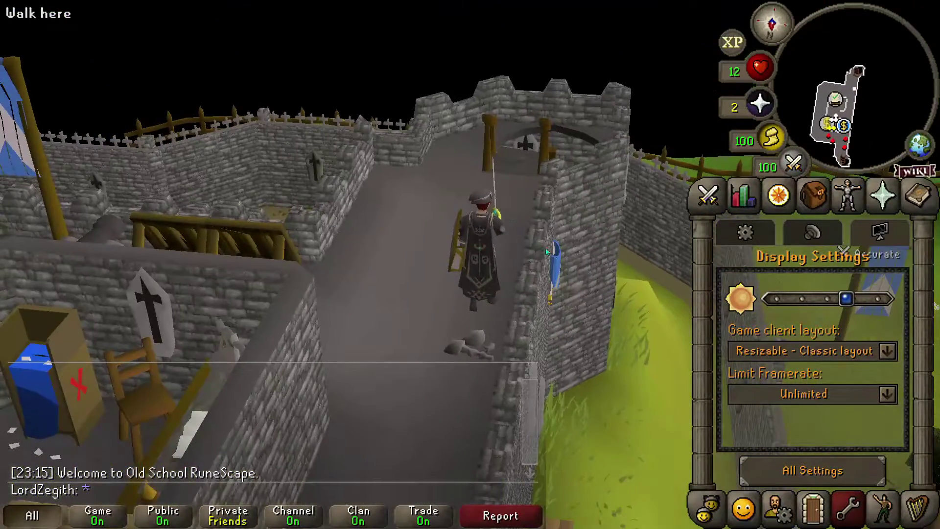
# - Set the game client layout to Resizable - Modern layout and collapse the chat box
pyautogui.click(886, 351)
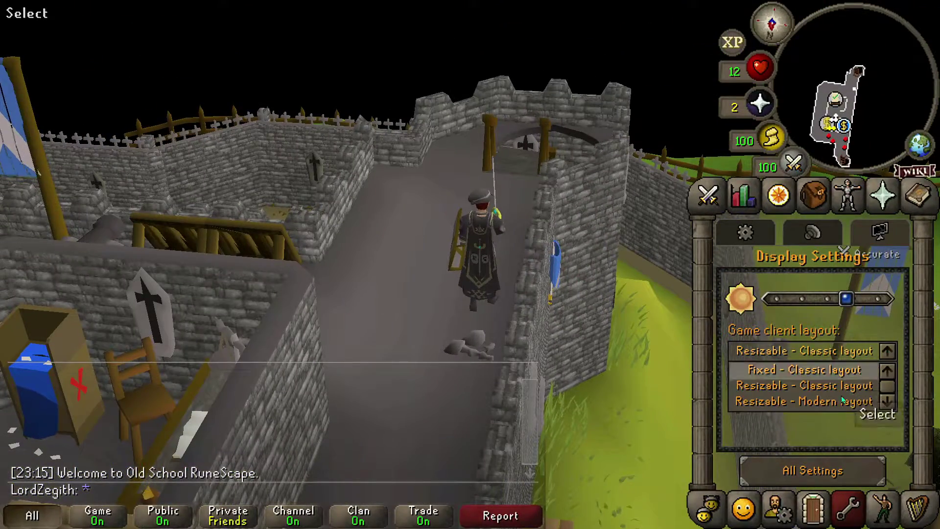
pyautogui.click(797, 404)
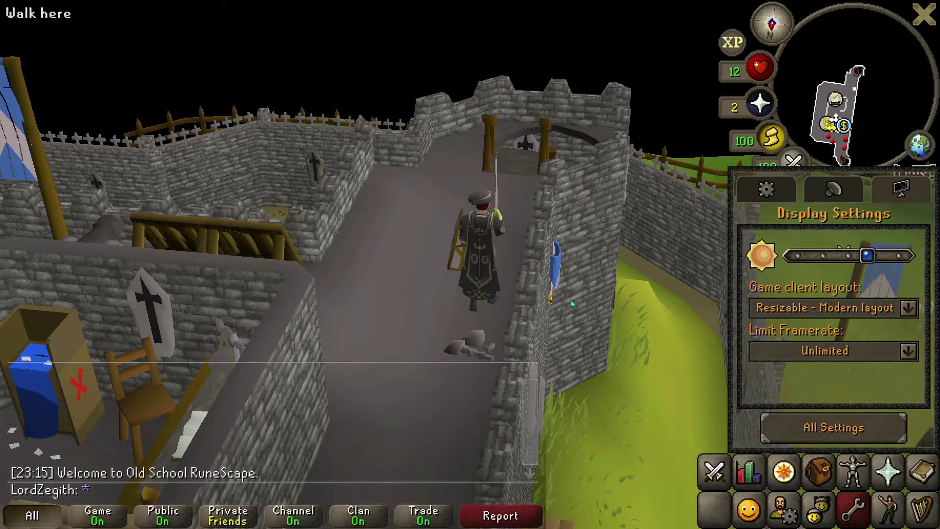
pyautogui.moveTo(570, 300); pyautogui.dragTo(262, 284)
pyautogui.scroll(-4, 359, 306)
pyautogui.click(25, 512)
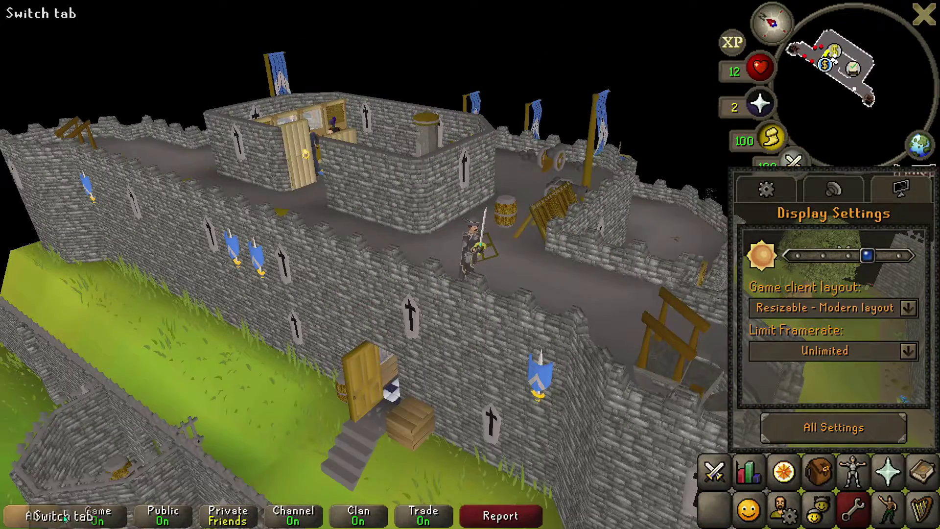
# - Walk the character to the bank room's door and back along its outer wall, viewing the rooftop from different angles
pyautogui.moveTo(491, 326); pyautogui.dragTo(569, 308)
pyautogui.moveTo(651, 323); pyautogui.dragTo(604, 202)
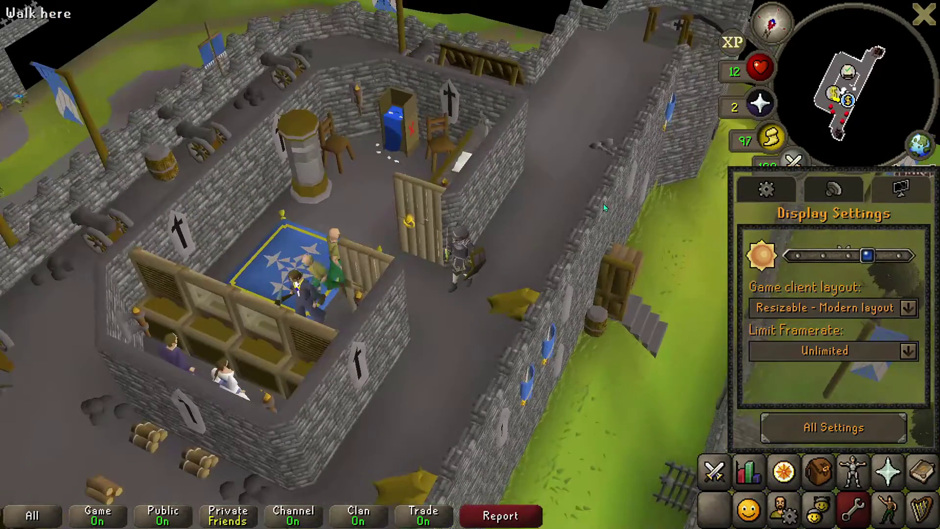
pyautogui.click(529, 153)
pyautogui.moveTo(577, 156); pyautogui.dragTo(498, 146)
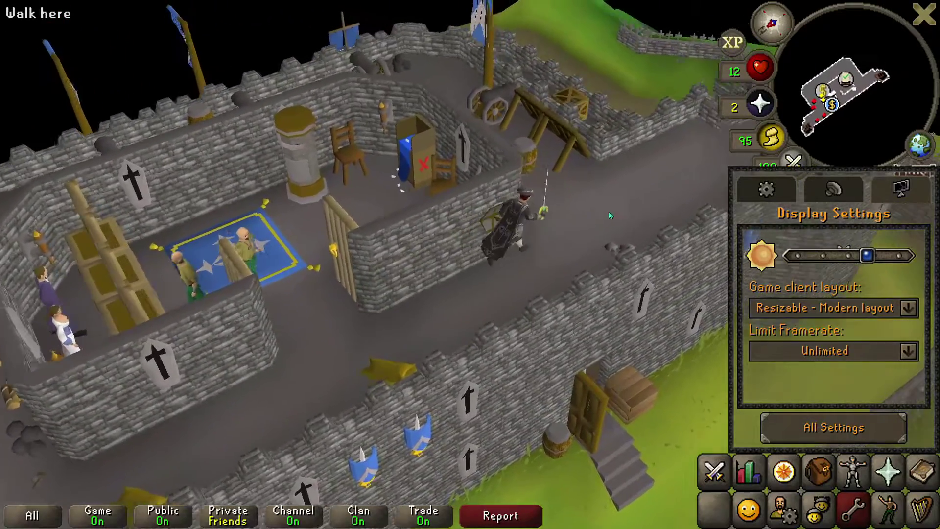
pyautogui.moveTo(609, 210); pyautogui.dragTo(468, 192)
pyautogui.scroll(-4, 583, 261)
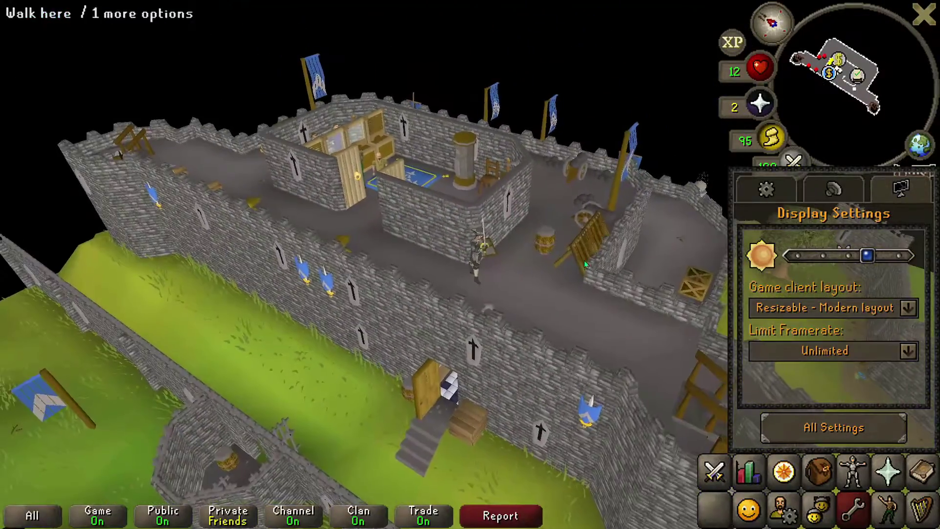
pyautogui.moveTo(583, 260); pyautogui.dragTo(399, 248)
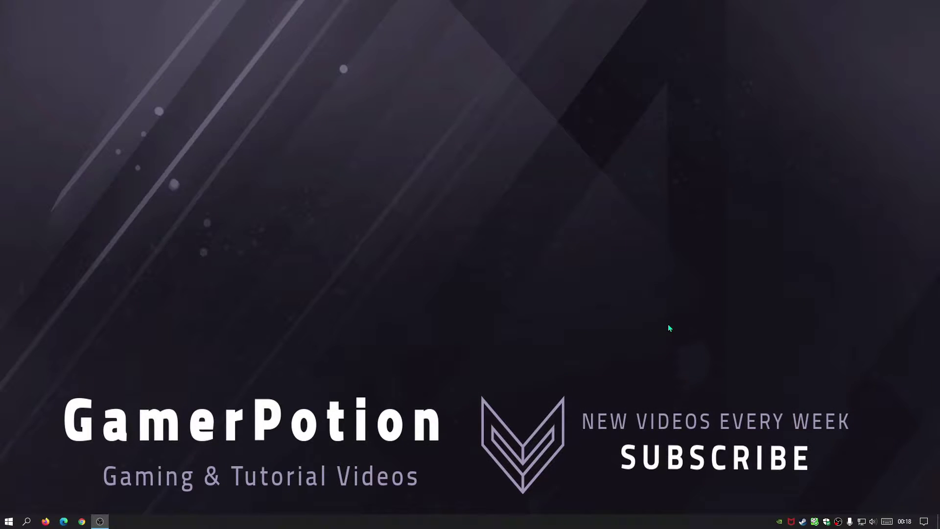
# - Open the Edge browser and search the web for "borderless gaming"
pyautogui.click(64, 522)
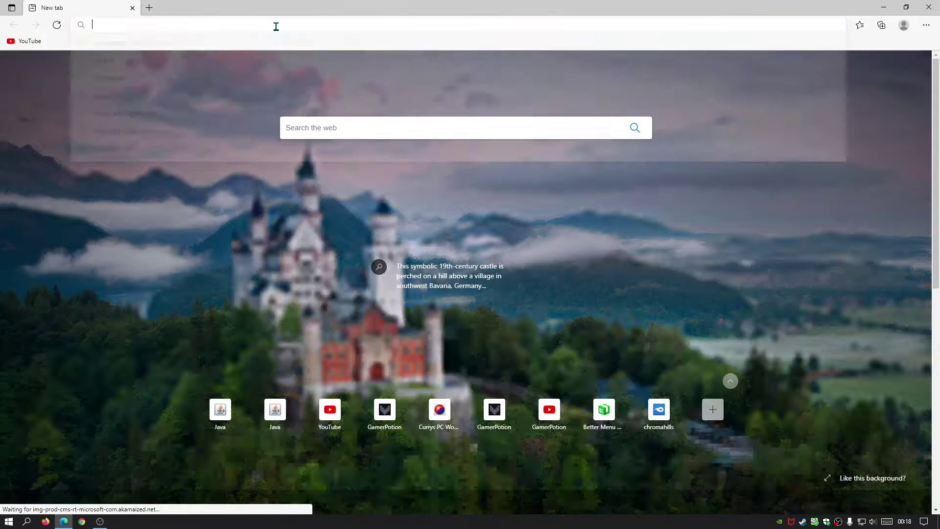
pyautogui.click(276, 26)
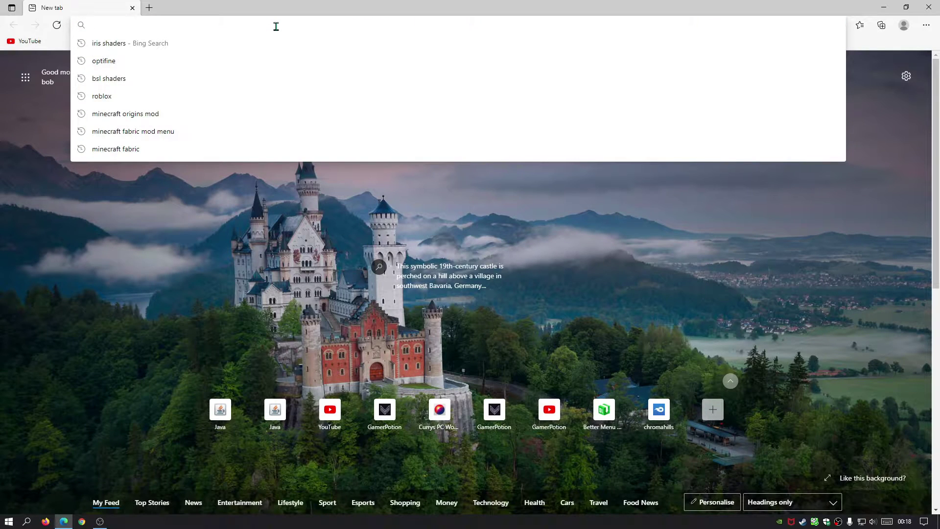
pyautogui.write('bord')
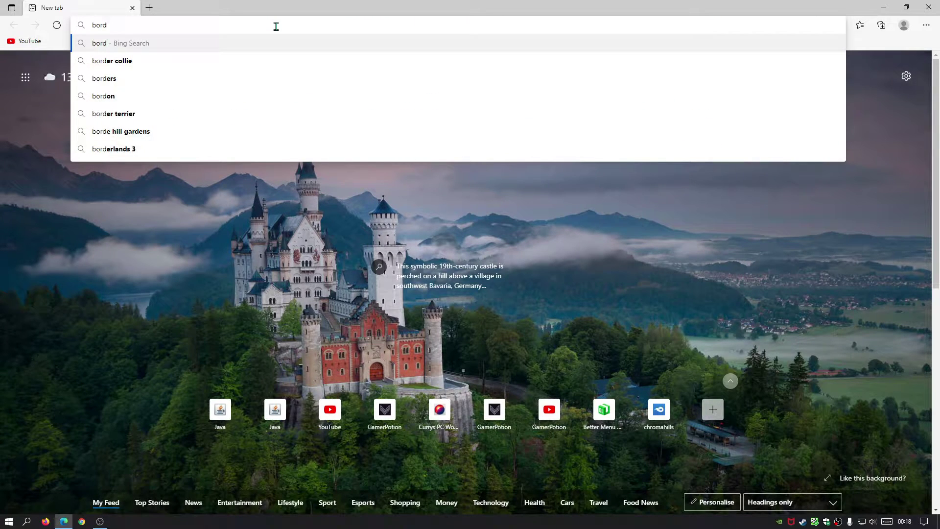
pyautogui.write('ss gaming')
pyautogui.press('Return')
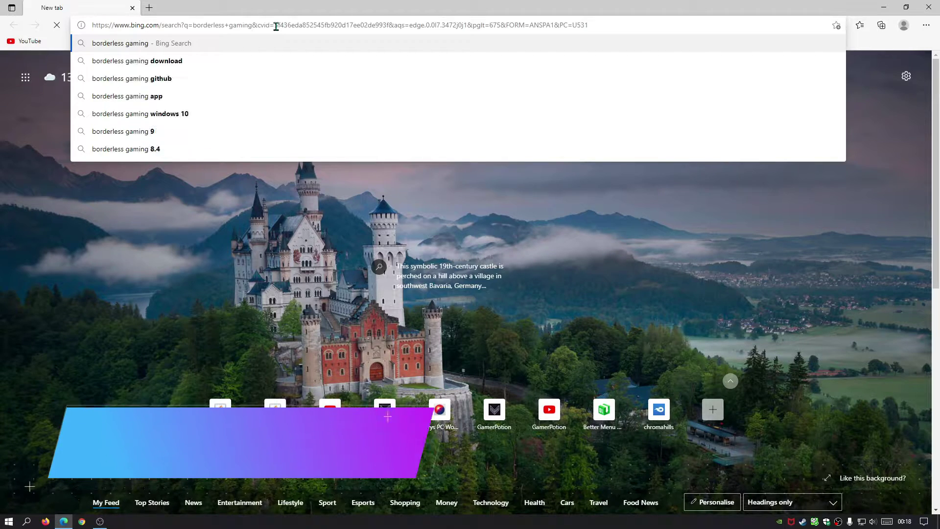
# - Open the TechSpot download page for Borderless Gaming 9.5.6 from the search results and agree to the privacy notice
pyautogui.scroll(-4, 331, 218)
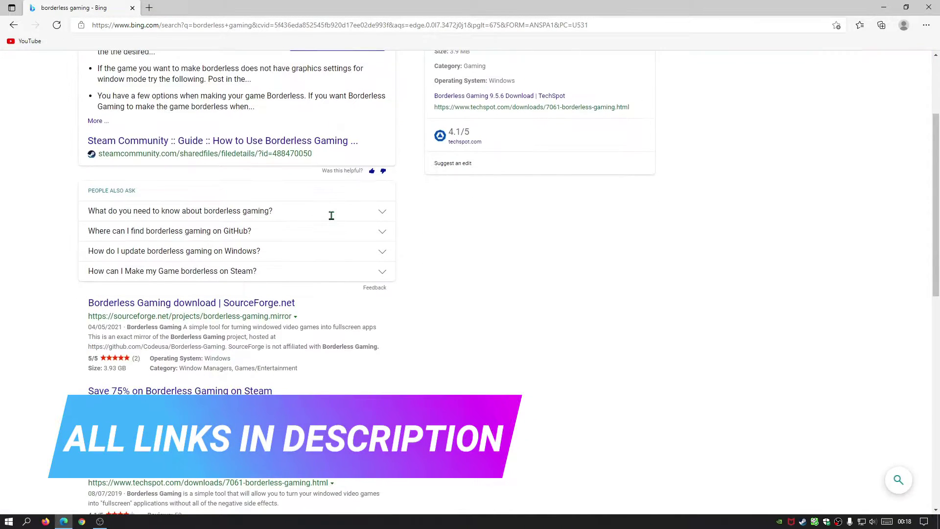
pyautogui.scroll(-3, 332, 220)
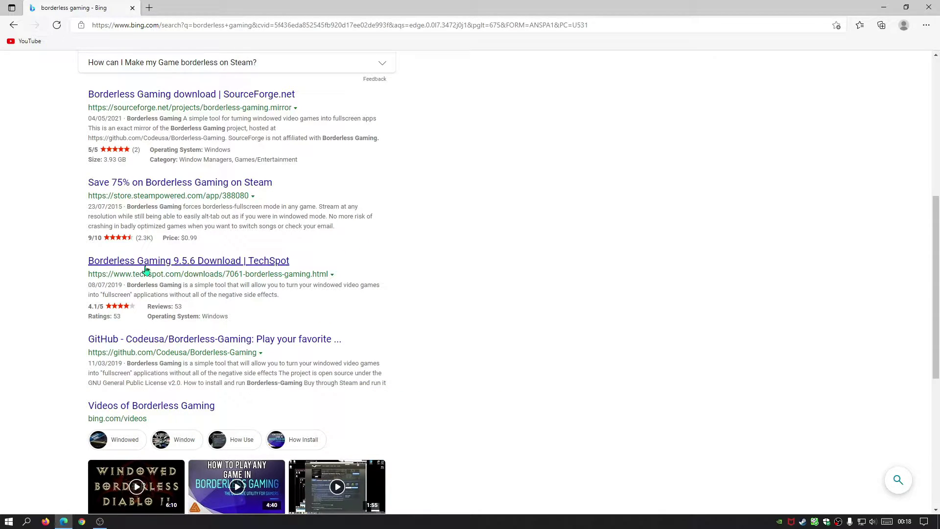
pyautogui.click(167, 261)
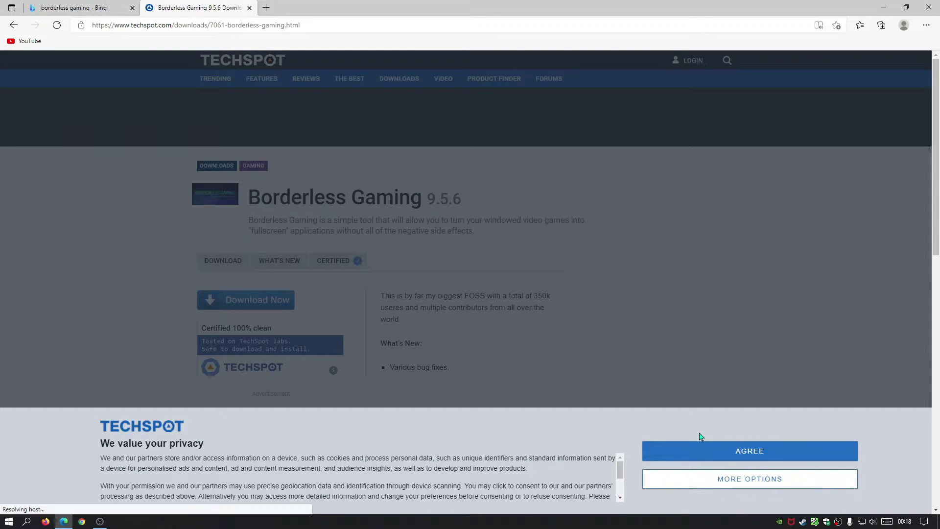
pyautogui.click(704, 449)
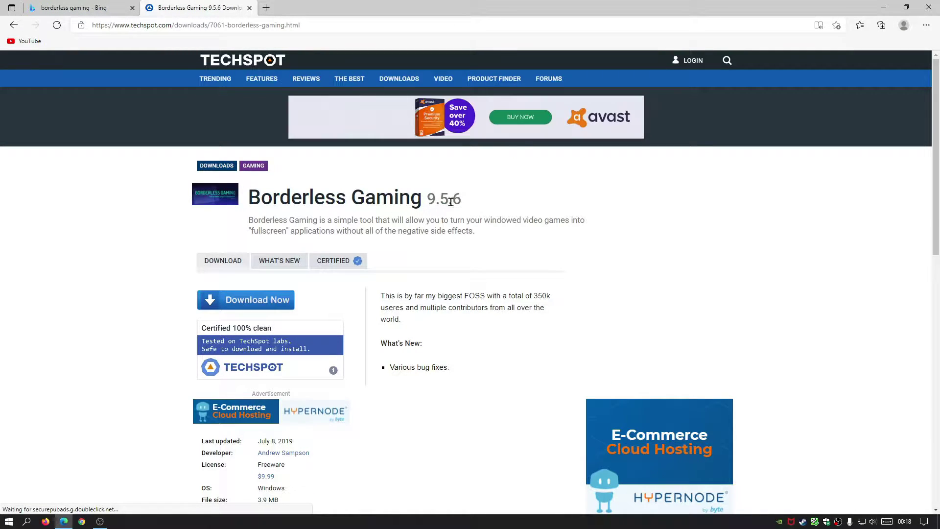
# - Download the Borderless Gaming 9.5.6 setup file, dismissing the advertisement, and open the installer
pyautogui.scroll(-3, 403, 272)
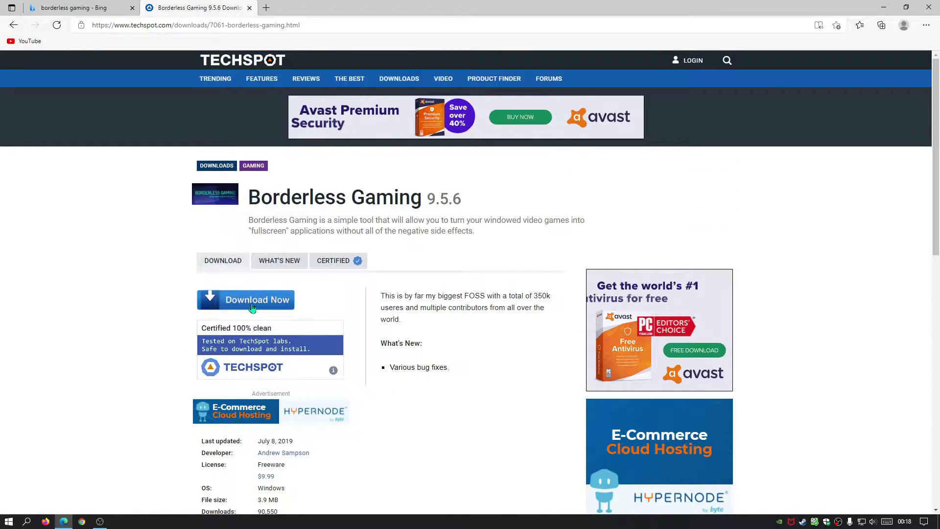
pyautogui.click(245, 298)
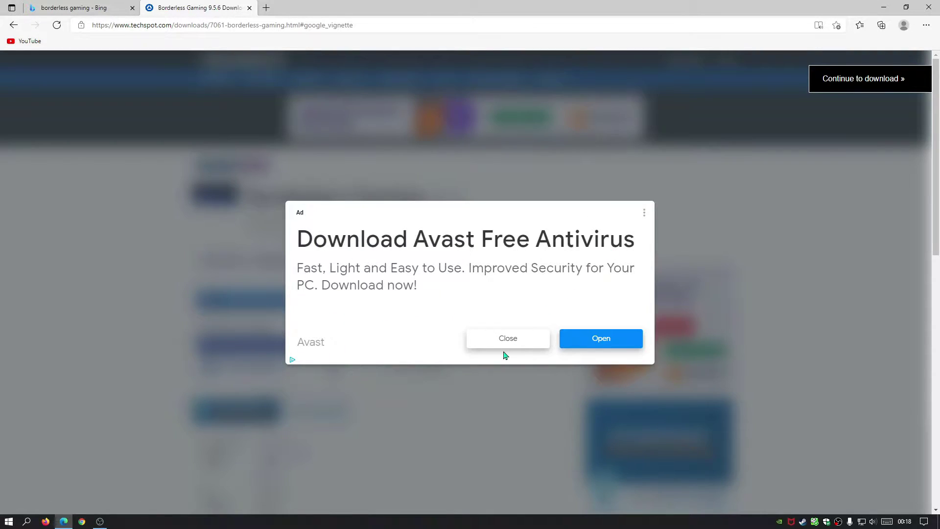
pyautogui.click(504, 345)
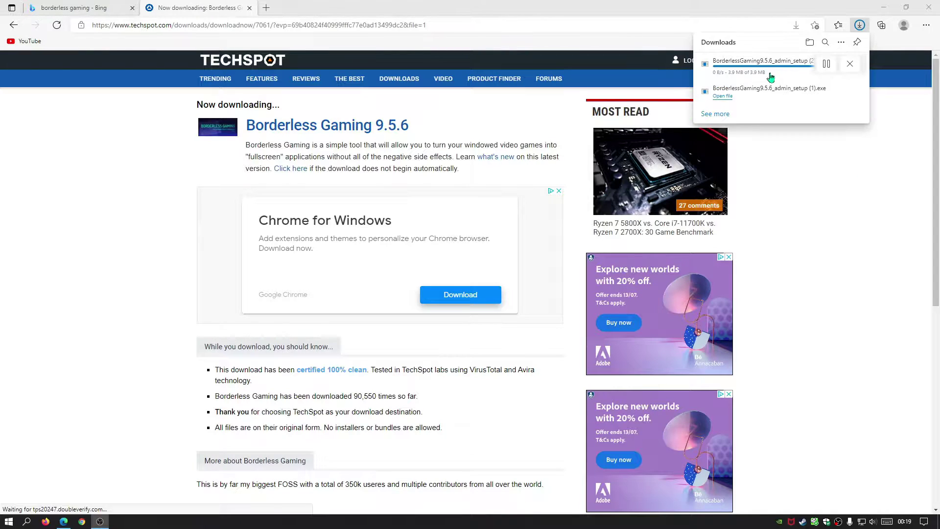
pyautogui.click(720, 93)
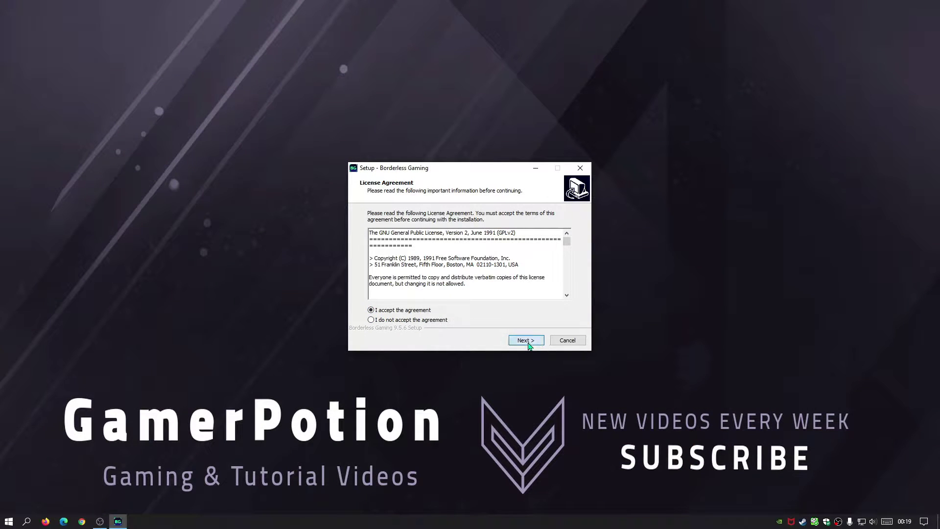
# - Continue past the license agreement and set the installation folder to D:\Borderless Gaming
pyautogui.click(528, 343)
pyautogui.click(554, 249)
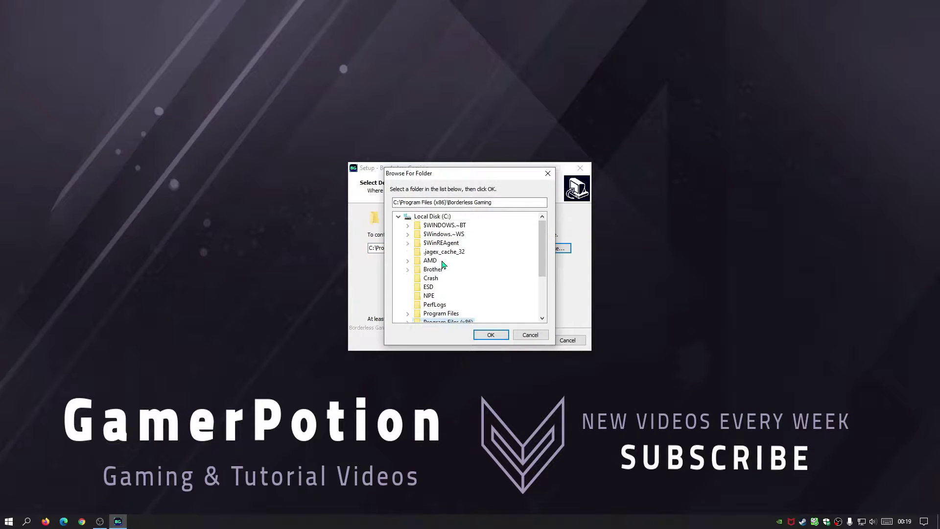
pyautogui.click(398, 217)
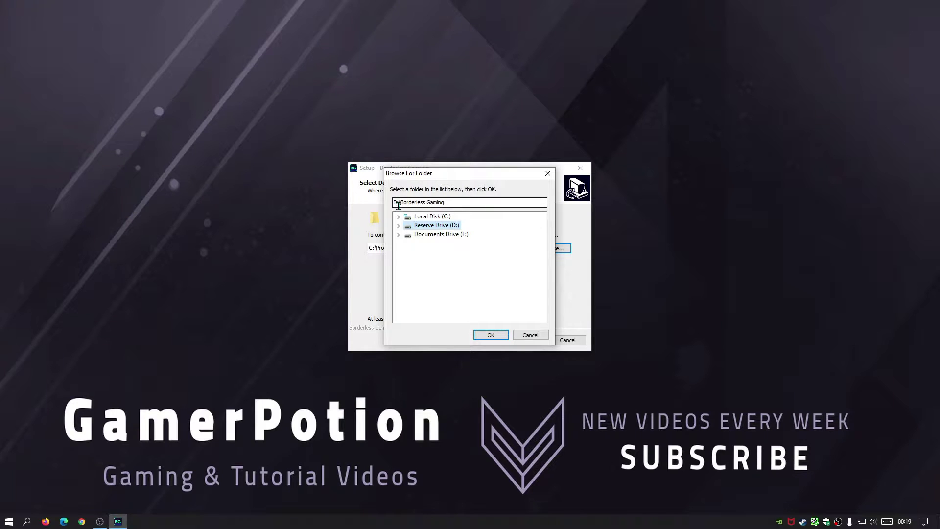
pyautogui.click(487, 338)
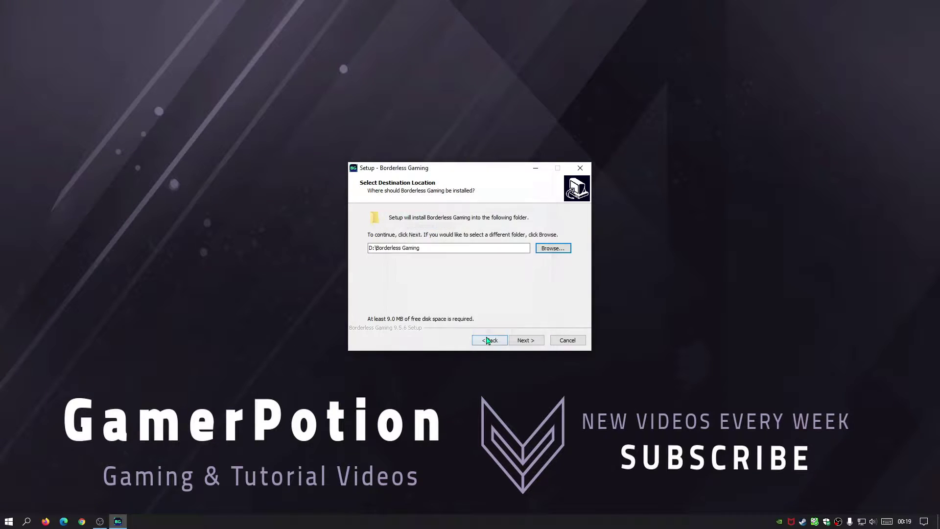
# - Complete the Borderless Gaming installation and finish the setup with Start Borderless Gaming enabled
pyautogui.click(532, 342)
pyautogui.click(526, 341)
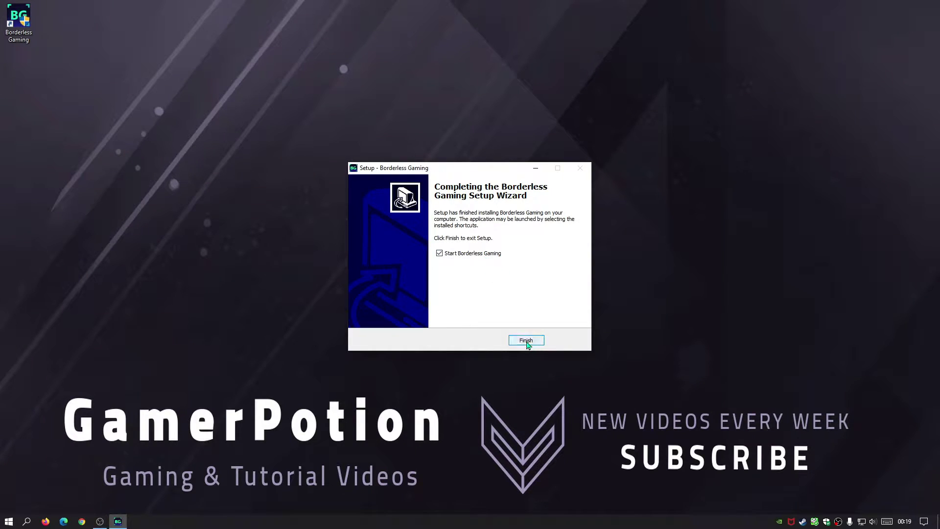
pyautogui.click(527, 341)
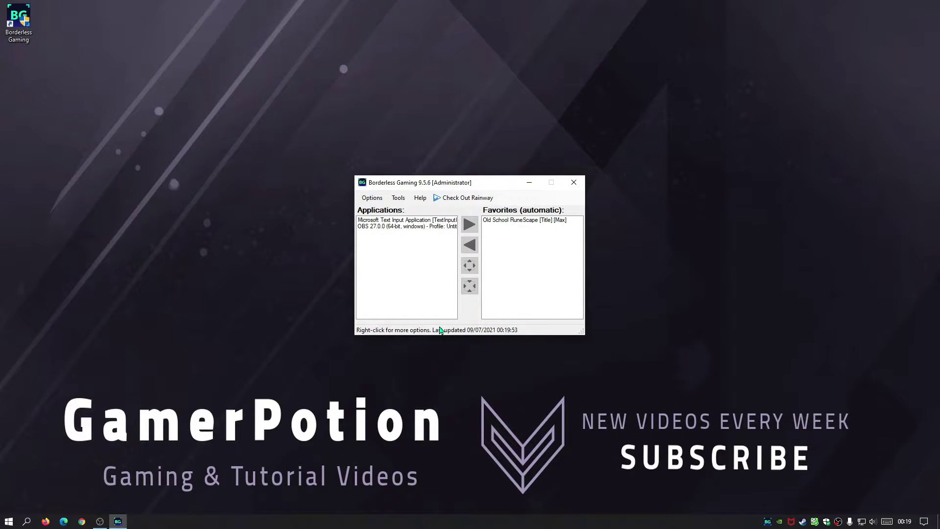
# - Reposition the Borderless Gaming window and remove Old School RuneScape from its automatic favorites
pyautogui.moveTo(541, 176)
pyautogui.mouseDown()
pyautogui.moveTo(542, 197)
pyautogui.moveTo(543, 169)
pyautogui.mouseUp()
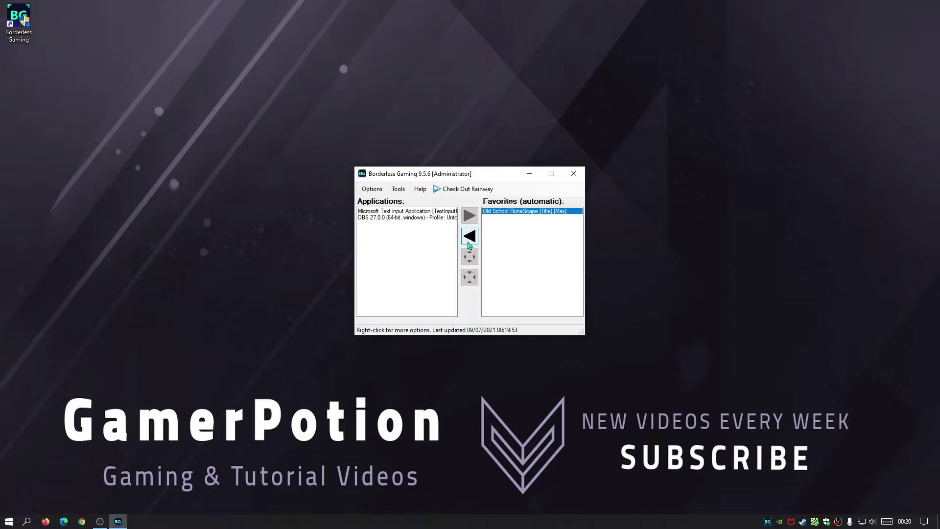
pyautogui.moveTo(468, 179)
pyautogui.mouseDown()
pyautogui.moveTo(480, 185)
pyautogui.moveTo(458, 190)
pyautogui.mouseUp()
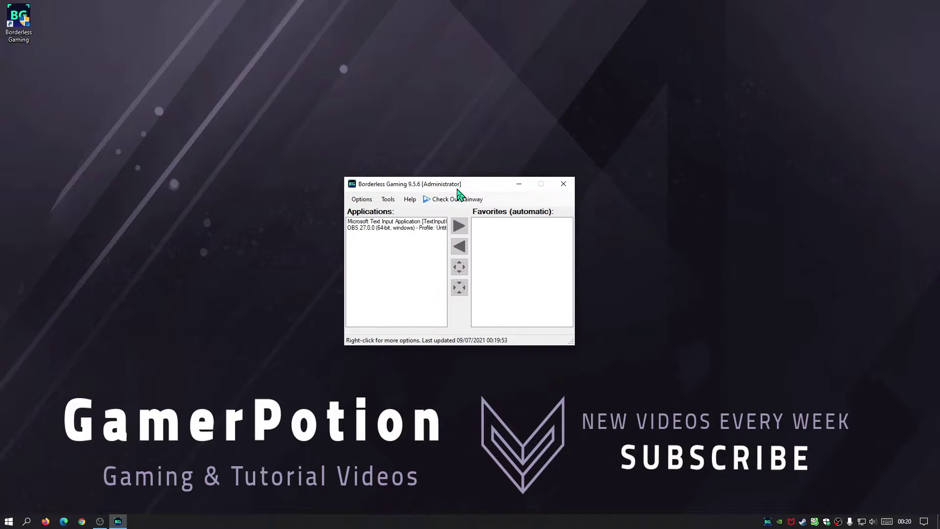
# - Open Steam and launch Old School RuneScape from the game library
pyautogui.doubleClick(801, 523)
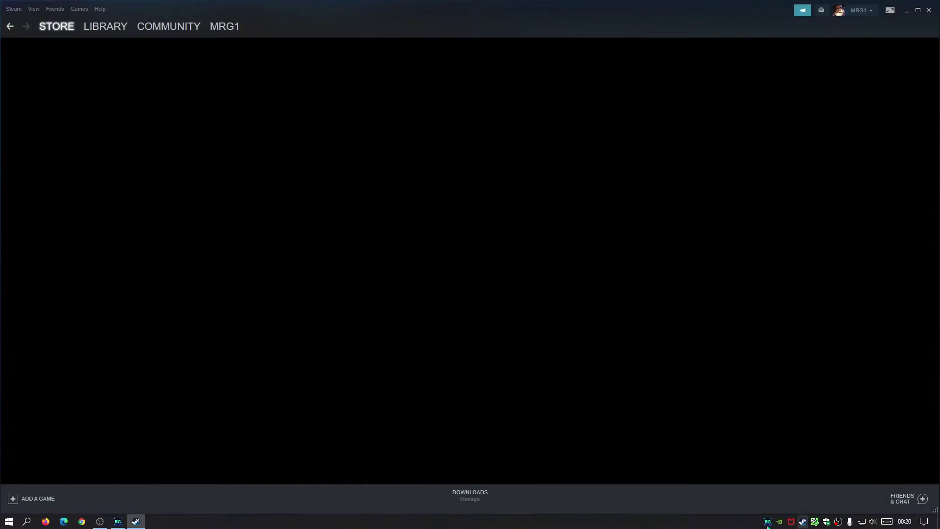
pyautogui.click(119, 35)
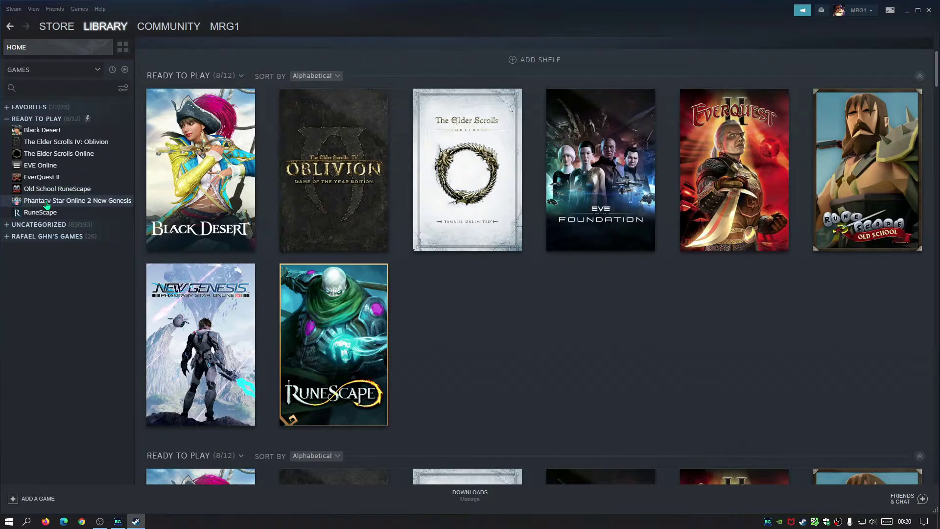
pyautogui.click(45, 188)
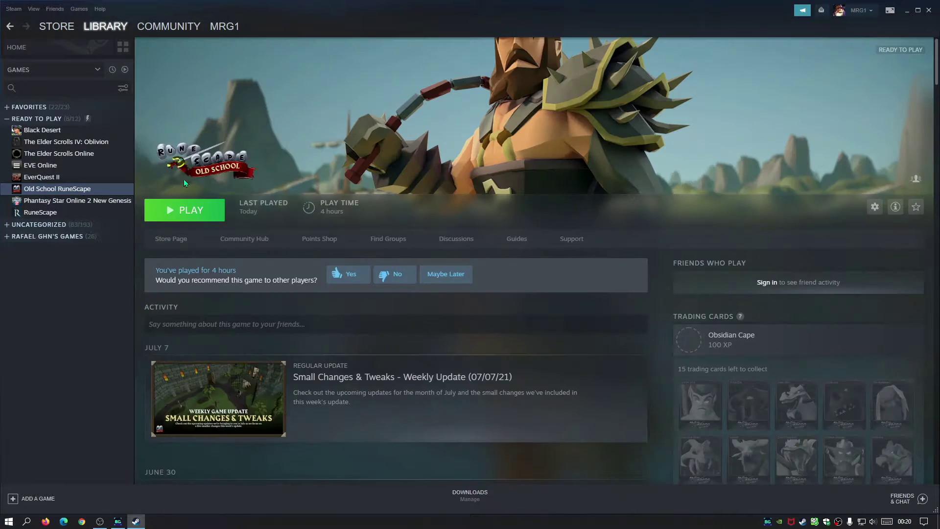
pyautogui.click(178, 217)
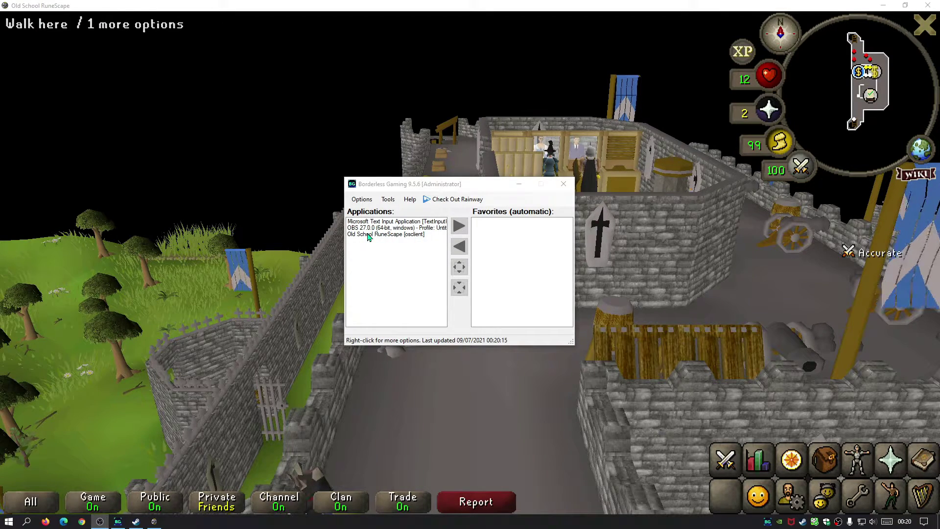
# - Add Old School RuneScape to the automatic favorites in Borderless Gaming and look around the castle roof in the borderless game
pyautogui.click(369, 235)
pyautogui.click(459, 226)
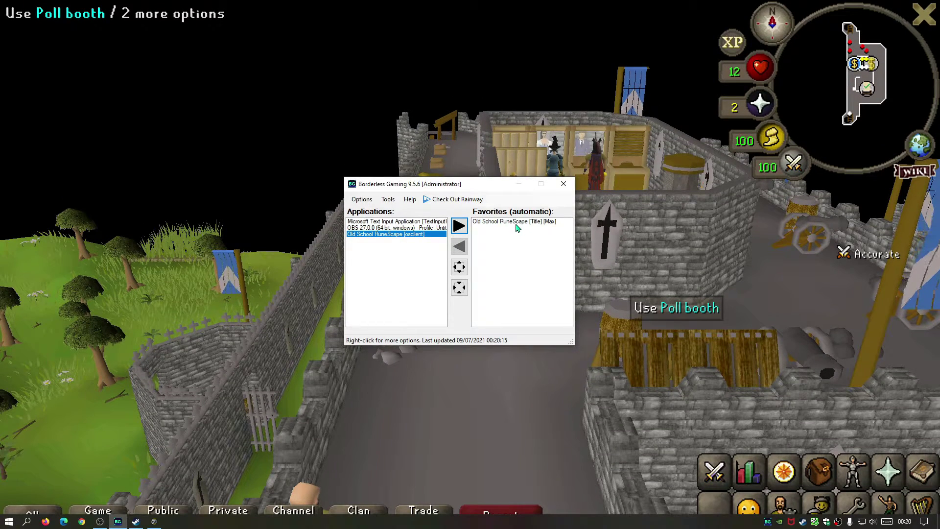
pyautogui.moveTo(697, 246); pyautogui.dragTo(495, 197)
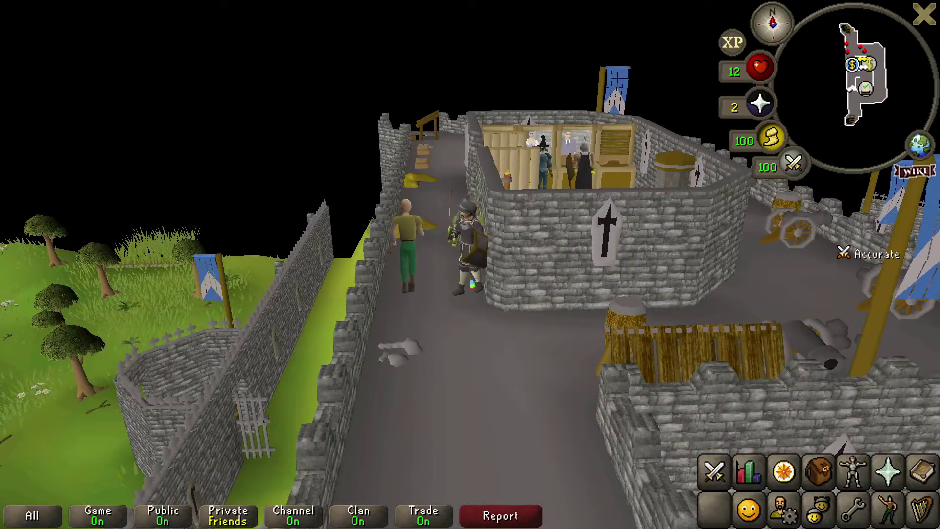
pyautogui.moveTo(539, 291); pyautogui.dragTo(609, 249)
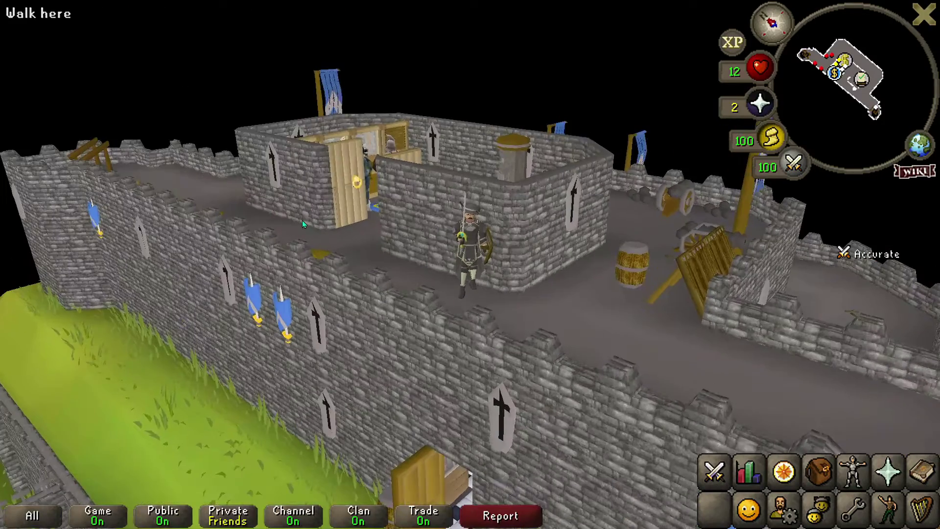
pyautogui.moveTo(343, 98); pyautogui.dragTo(563, 242)
pyautogui.scroll(-5, 563, 241)
pyautogui.scroll(7, 563, 242)
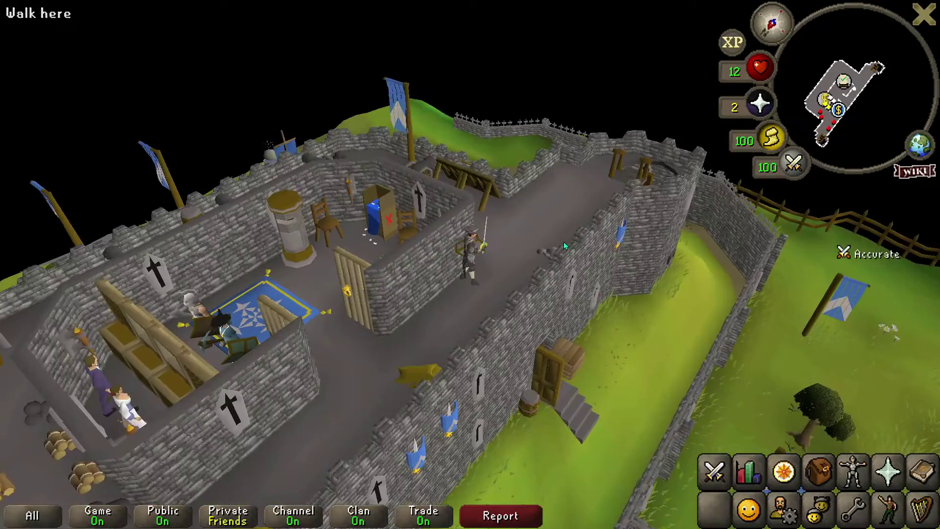
# - Minimize Borderless Gaming, then stop the running Old School RuneScape in Steam and launch it again
pyautogui.hotkey('alt', 'Tab')
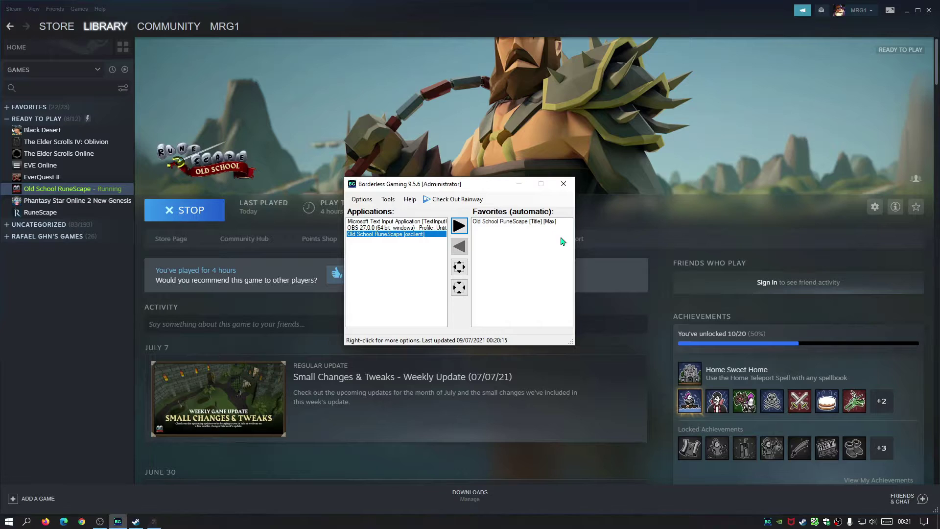
pyautogui.click(519, 183)
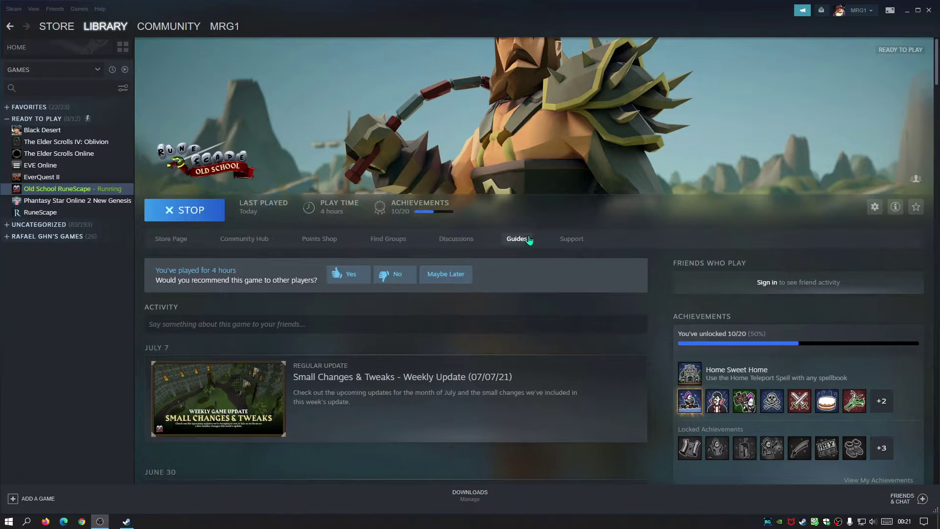
pyautogui.click(196, 216)
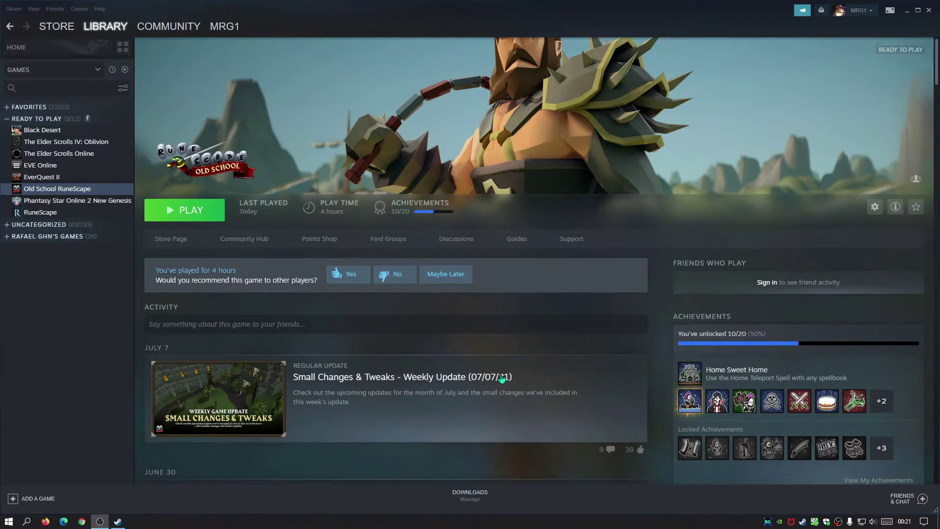
pyautogui.click(187, 216)
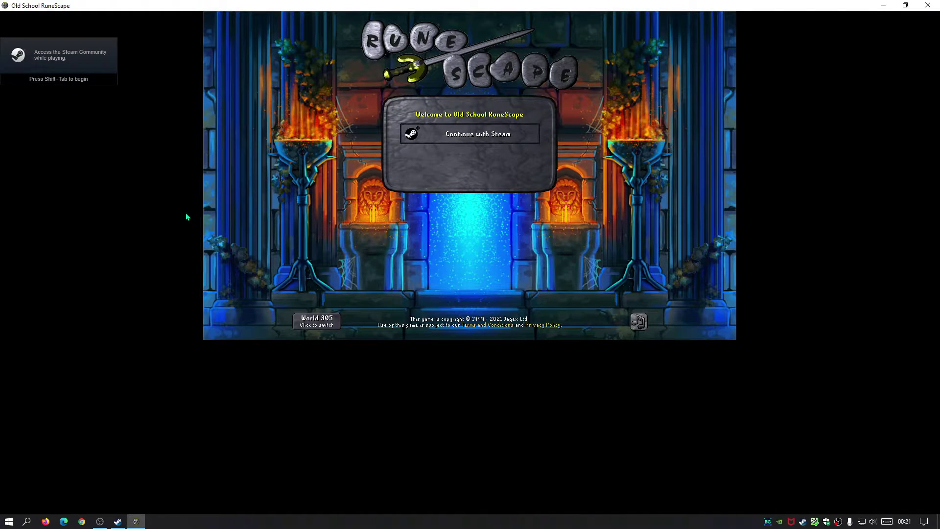
# - Continue with Steam on the game's welcome screen and enter the game world
pyautogui.click(455, 125)
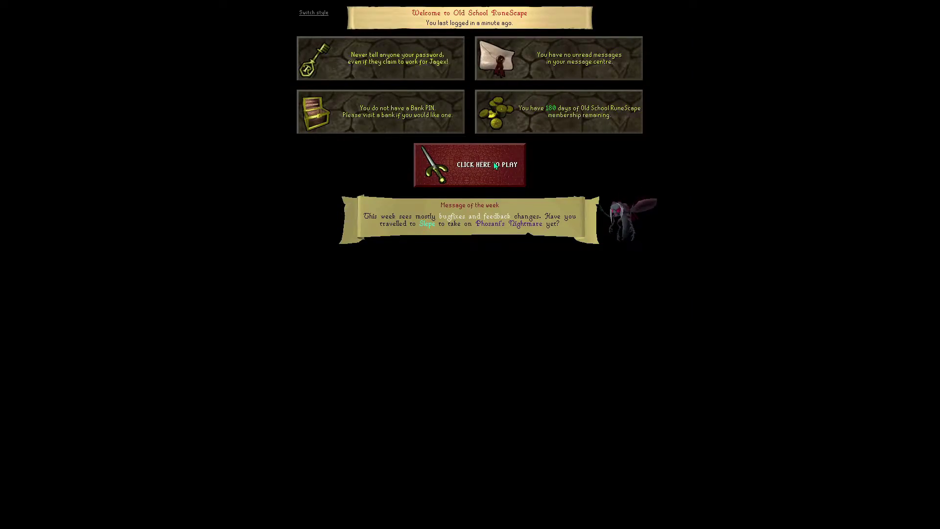
pyautogui.click(496, 166)
pyautogui.click(659, 343)
# - Examine the borderless fullscreen game view by rotating the camera around the castle roof and zooming in and out
pyautogui.scroll(-5, 639, 355)
pyautogui.moveTo(712, 361); pyautogui.dragTo(473, 354)
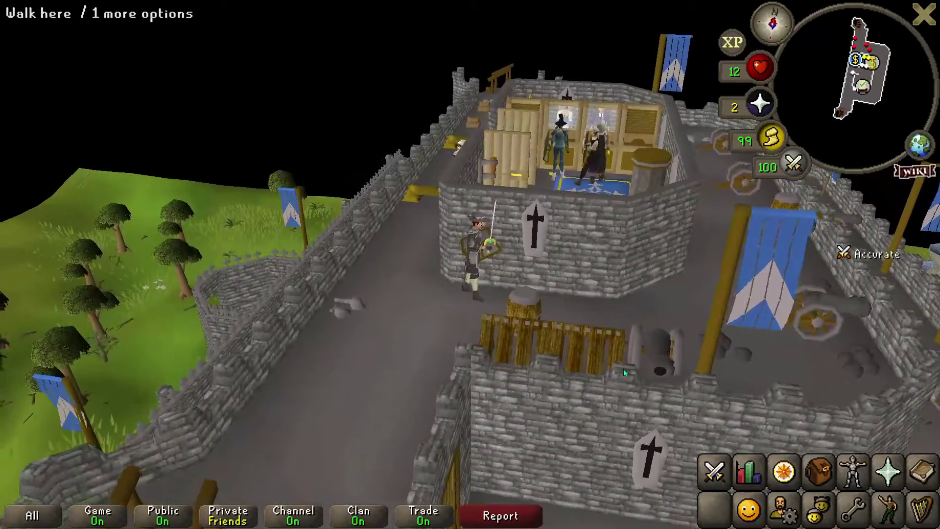
pyautogui.moveTo(624, 369); pyautogui.dragTo(548, 398)
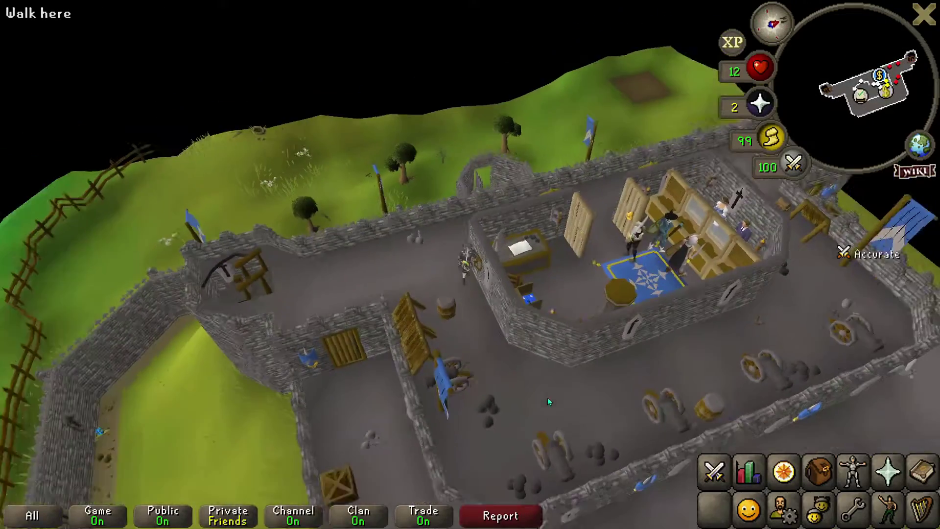
pyautogui.scroll(-4, 562, 398)
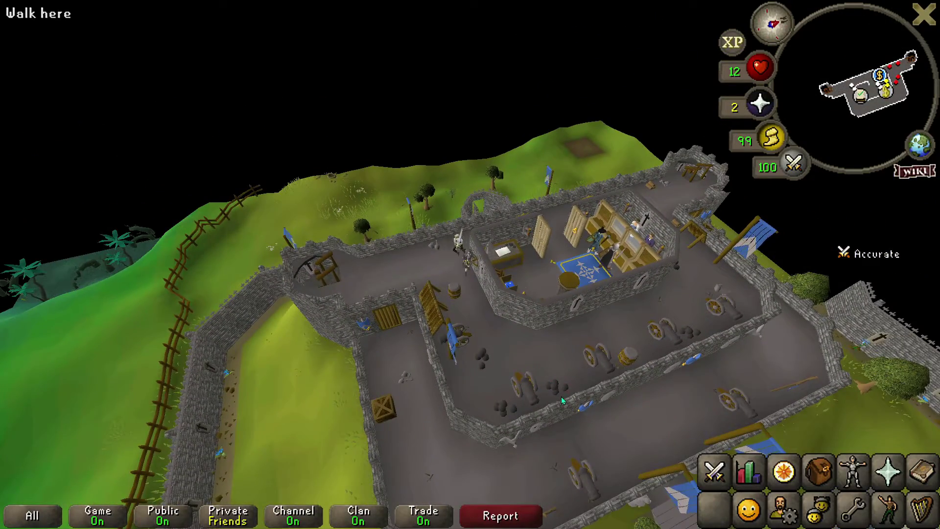
pyautogui.scroll(5, 561, 396)
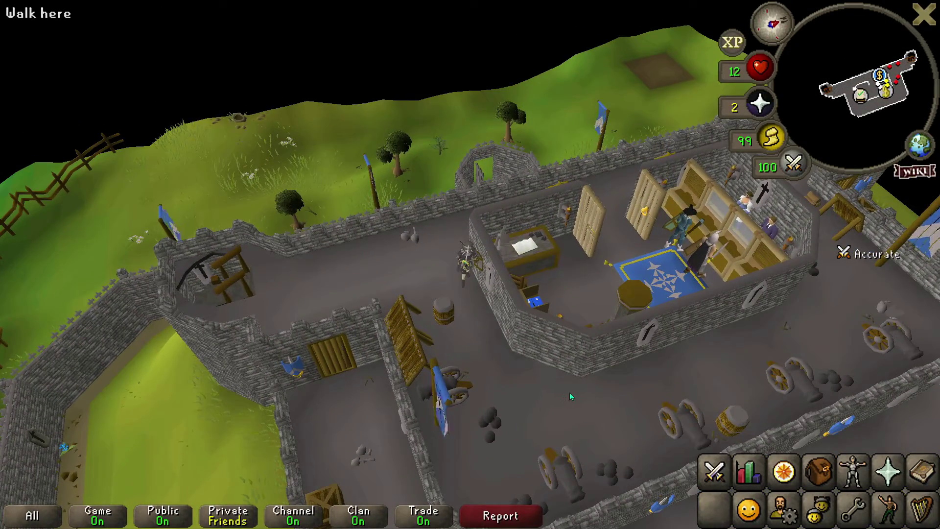
pyautogui.scroll(3, 570, 392)
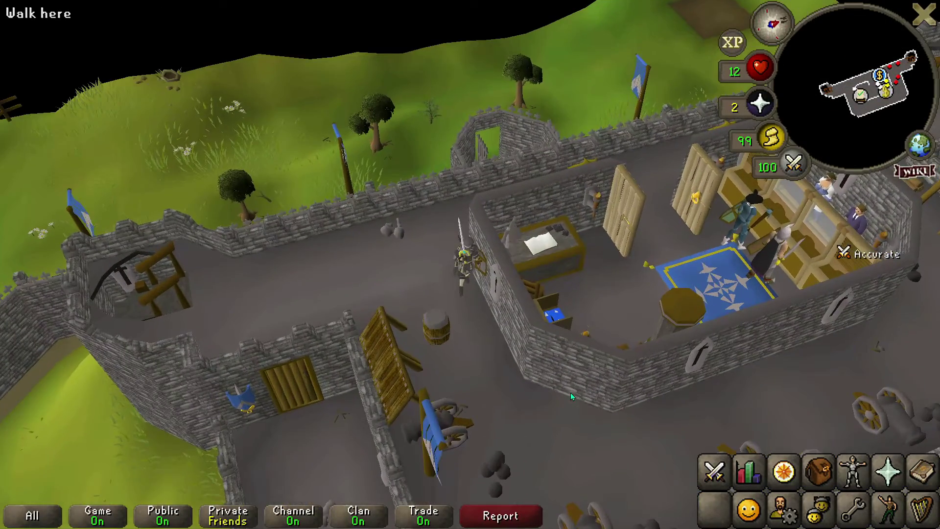
pyautogui.scroll(5, 589, 387)
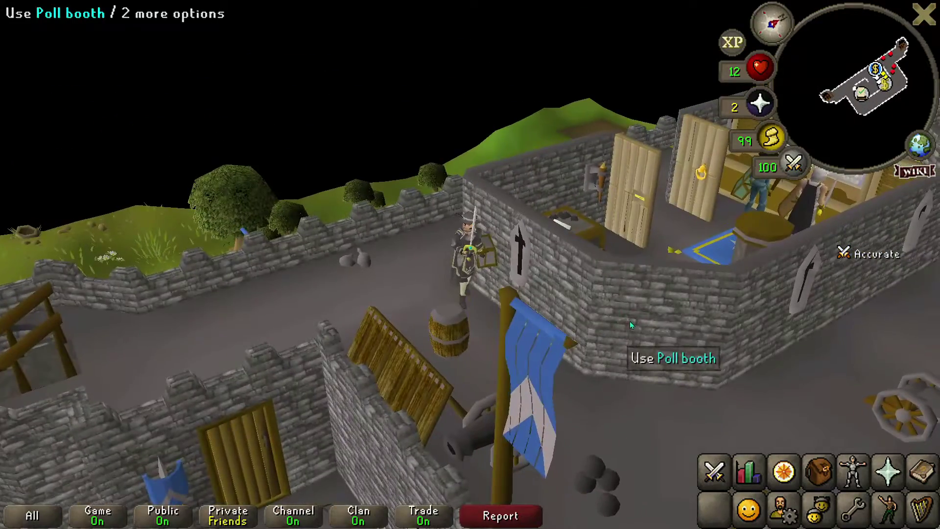
pyautogui.scroll(2, 616, 365)
pyautogui.moveTo(616, 365); pyautogui.dragTo(430, 233)
pyautogui.scroll(-3, 521, 298)
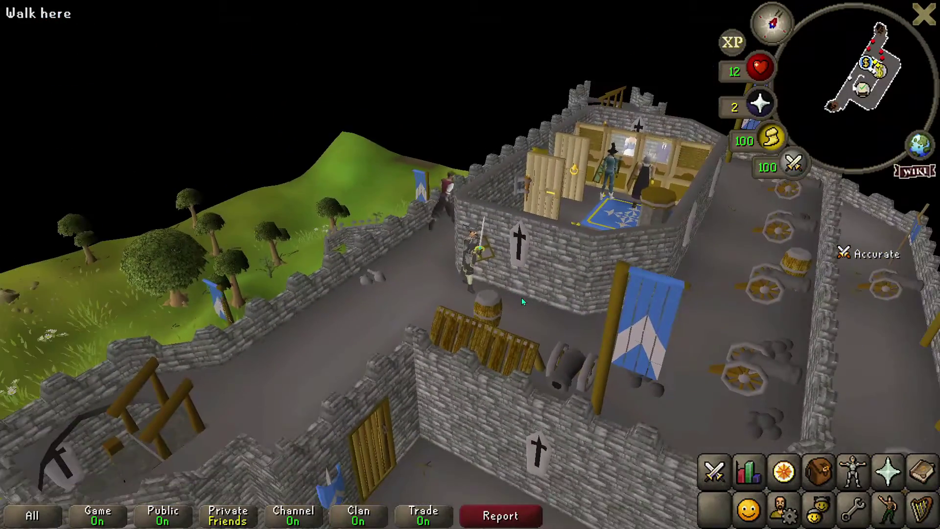
pyautogui.scroll(-3, 524, 298)
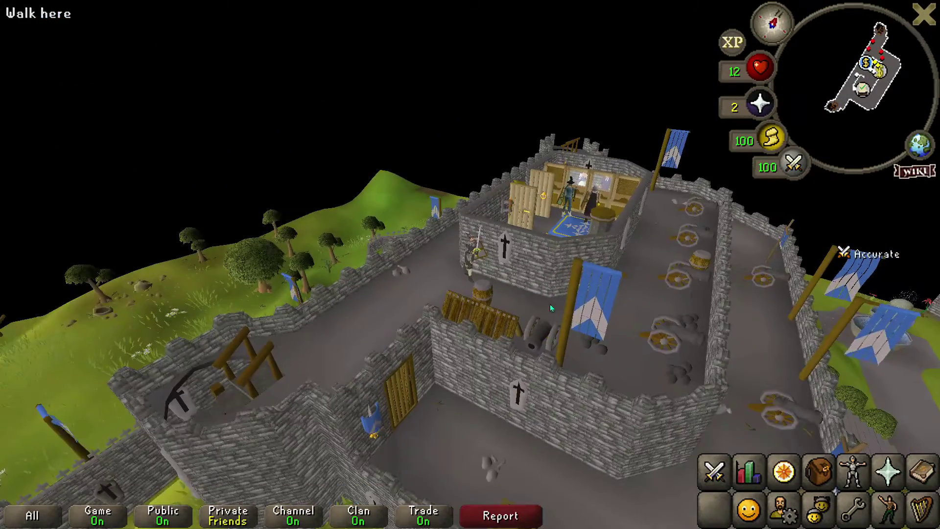
pyautogui.moveTo(551, 303); pyautogui.dragTo(435, 303)
pyautogui.scroll(3, 568, 337)
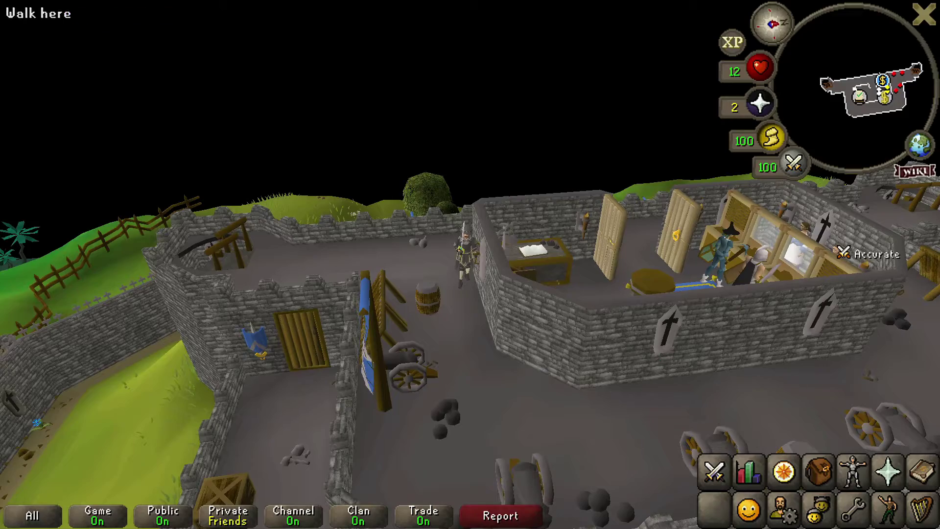
pyautogui.moveTo(730, 307); pyautogui.dragTo(609, 366)
pyautogui.scroll(4, 588, 357)
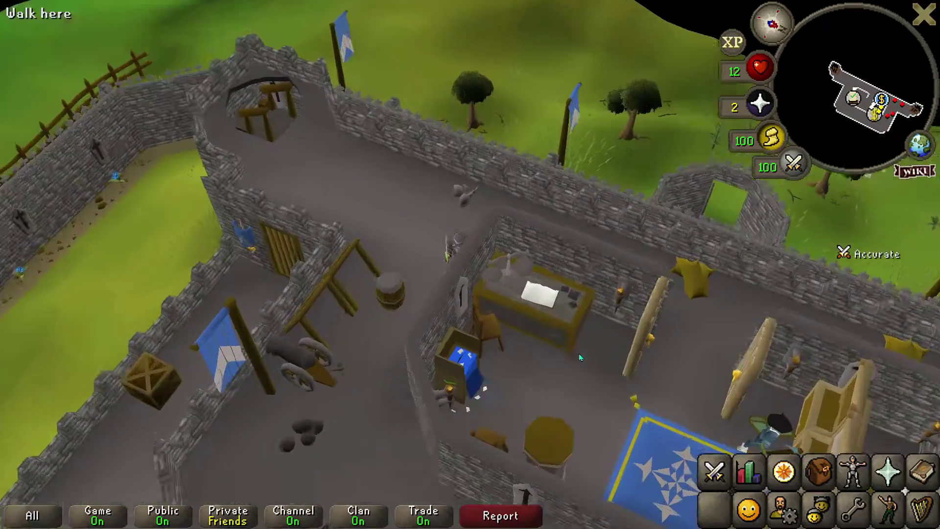
pyautogui.moveTo(563, 345); pyautogui.dragTo(623, 293)
pyautogui.scroll(-3, 405, 275)
# - Walk the character around the bank room's corner to the cannon-lined side of the castle roof
pyautogui.click(692, 246)
pyautogui.moveTo(688, 215); pyautogui.dragTo(601, 170)
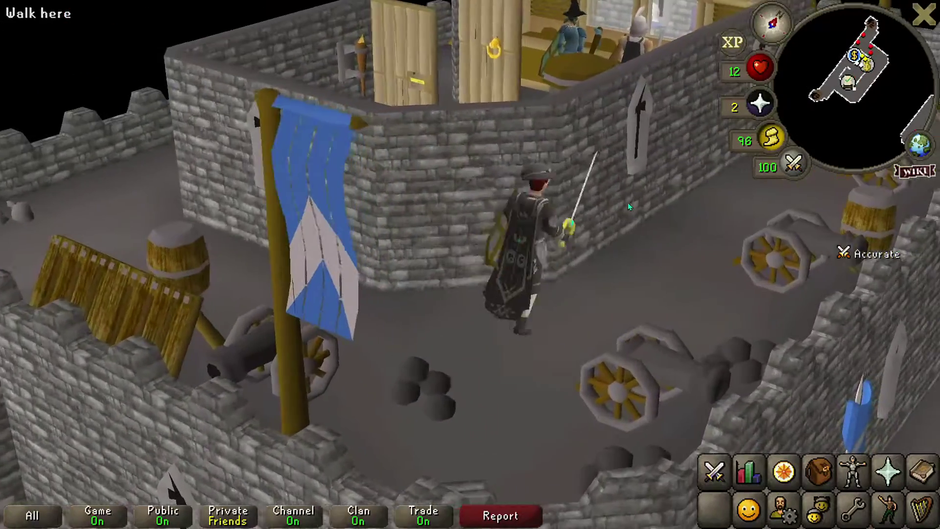
pyautogui.moveTo(627, 203); pyautogui.dragTo(433, 340)
pyautogui.scroll(-5, 562, 357)
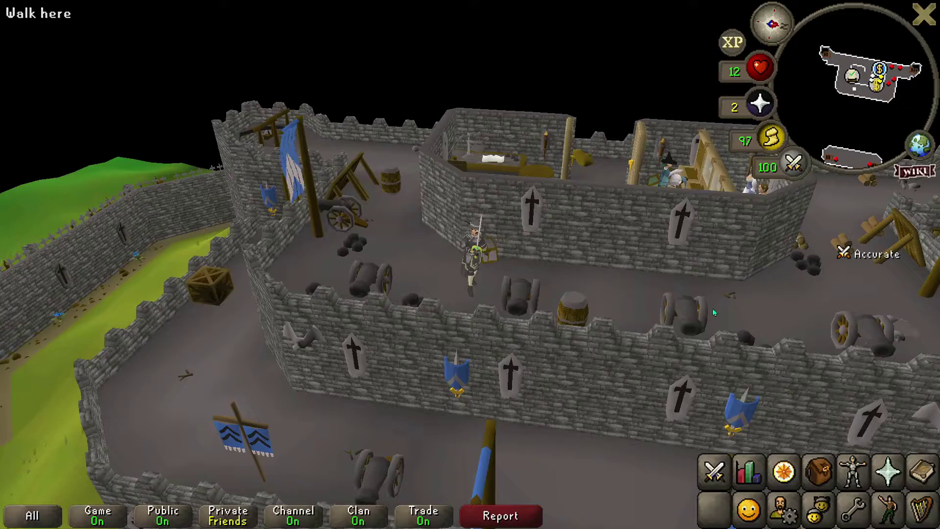
pyautogui.moveTo(712, 308); pyautogui.dragTo(577, 316)
pyautogui.scroll(-4, 568, 323)
# - Walk the character further along the bank room's outer wall, past the barrel by the cannons
pyautogui.click(563, 357)
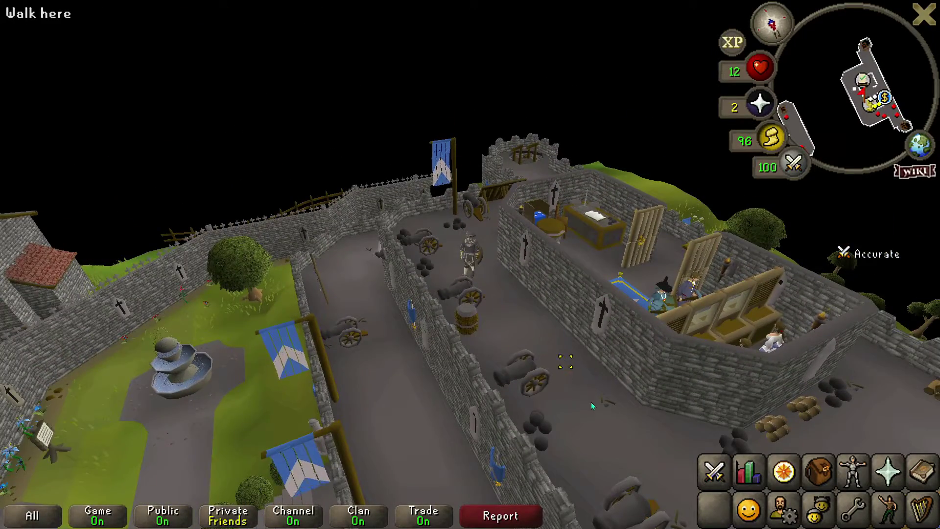
pyautogui.scroll(2, 603, 409)
pyautogui.moveTo(608, 412)
pyautogui.mouseDown()
pyautogui.moveTo(574, 366)
pyautogui.moveTo(548, 369)
pyautogui.moveTo(592, 380)
pyautogui.moveTo(596, 414)
pyautogui.mouseUp()
pyautogui.scroll(5, 511, 354)
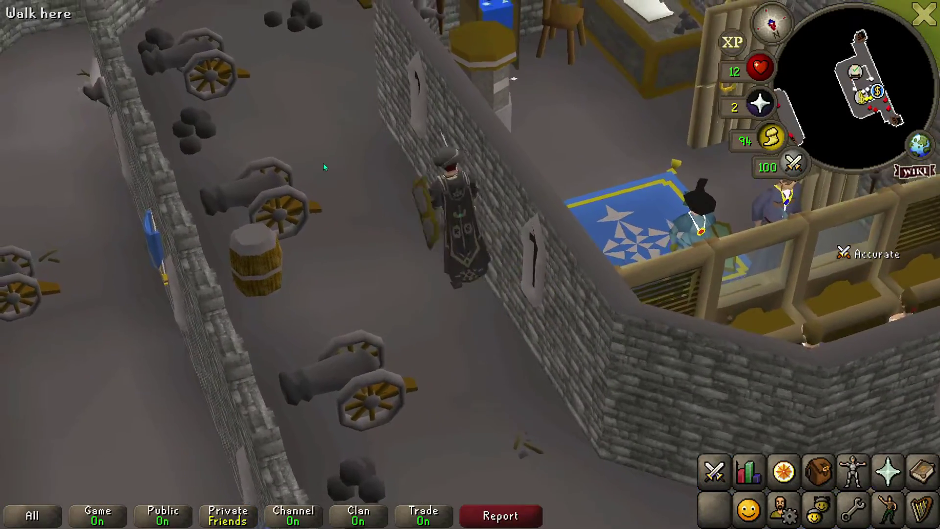
pyautogui.moveTo(323, 164); pyautogui.dragTo(657, 190)
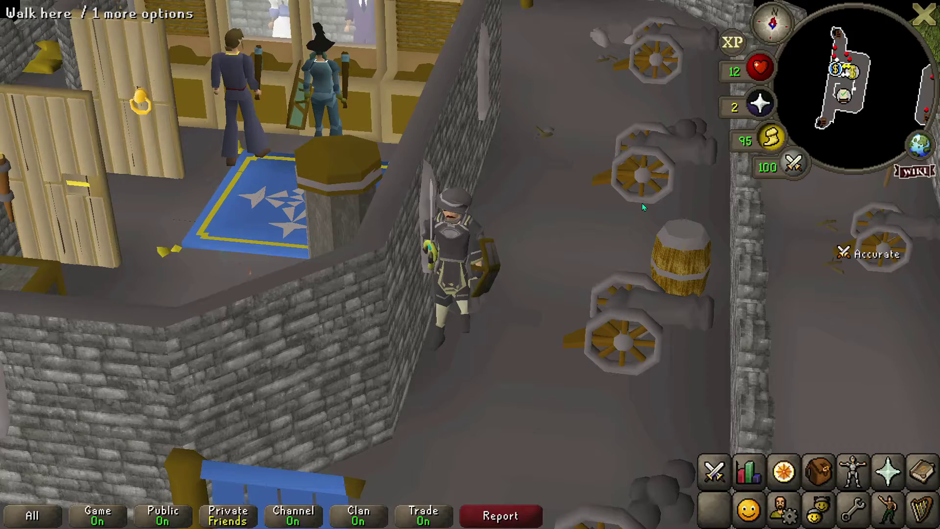
# - Walk the character past the remaining cannons to the far corner of the bank room, near the logs
pyautogui.click(642, 203)
pyautogui.scroll(-5, 557, 214)
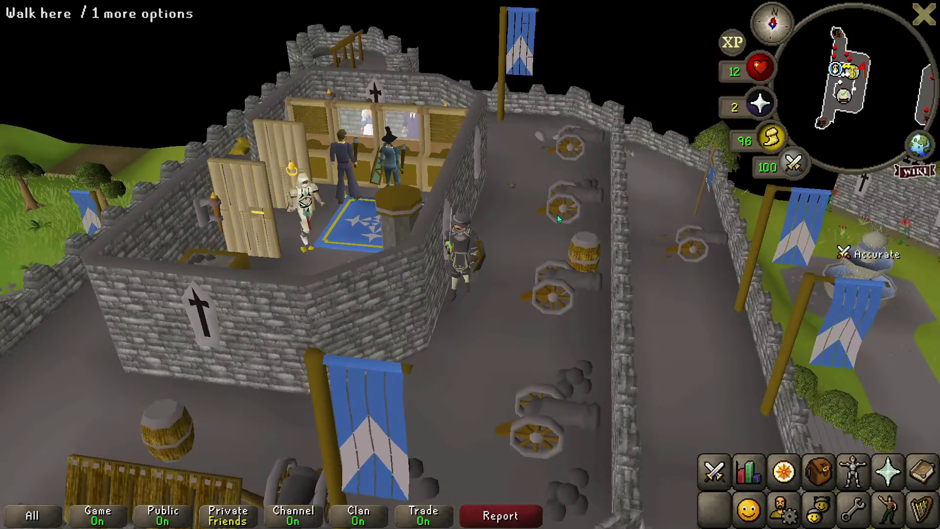
pyautogui.moveTo(557, 214); pyautogui.dragTo(500, 263)
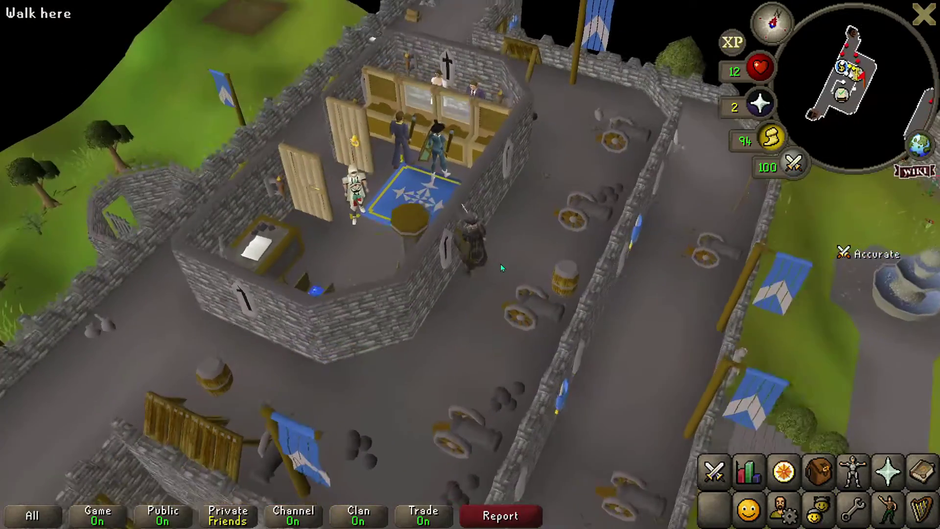
pyautogui.click(502, 203)
pyautogui.moveTo(554, 175); pyautogui.dragTo(443, 156)
pyautogui.click(588, 191)
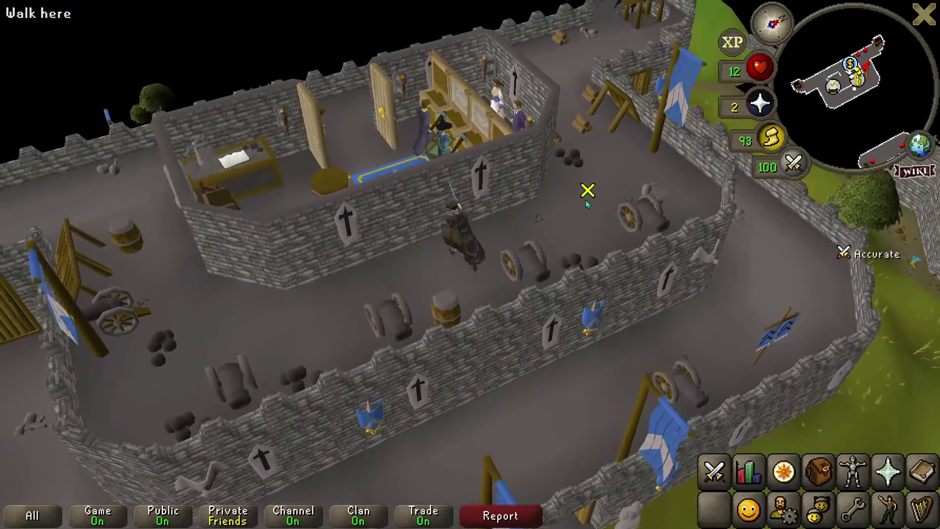
pyautogui.moveTo(572, 208); pyautogui.dragTo(657, 192)
# - Light the logs lying on the castle roof and view the surroundings from several camera angles
pyautogui.rightClick(600, 198)
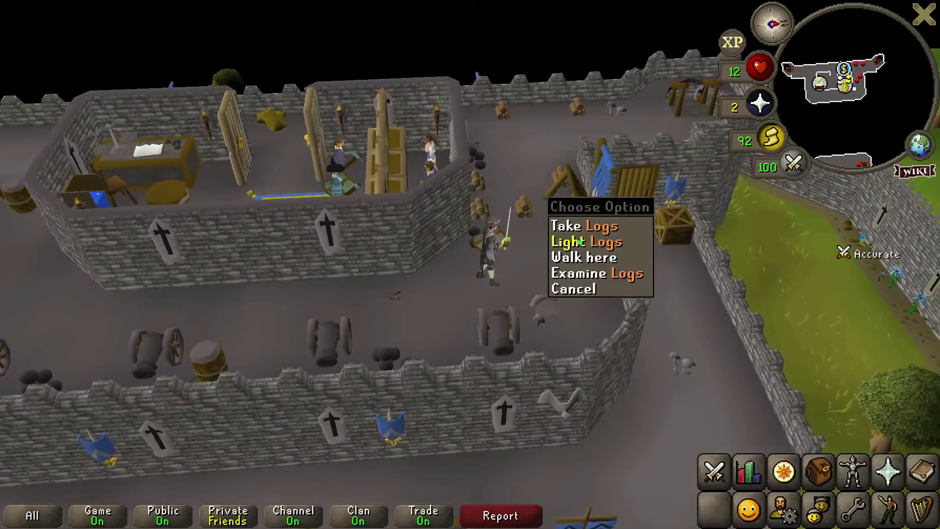
pyautogui.click(586, 241)
pyautogui.moveTo(550, 173); pyautogui.dragTo(415, 137)
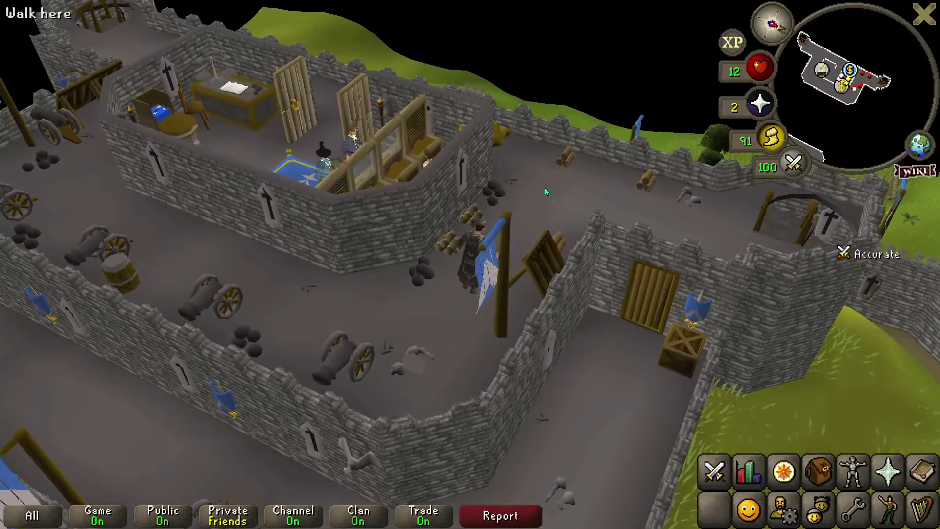
pyautogui.moveTo(545, 187); pyautogui.dragTo(406, 176)
pyautogui.press('Left')
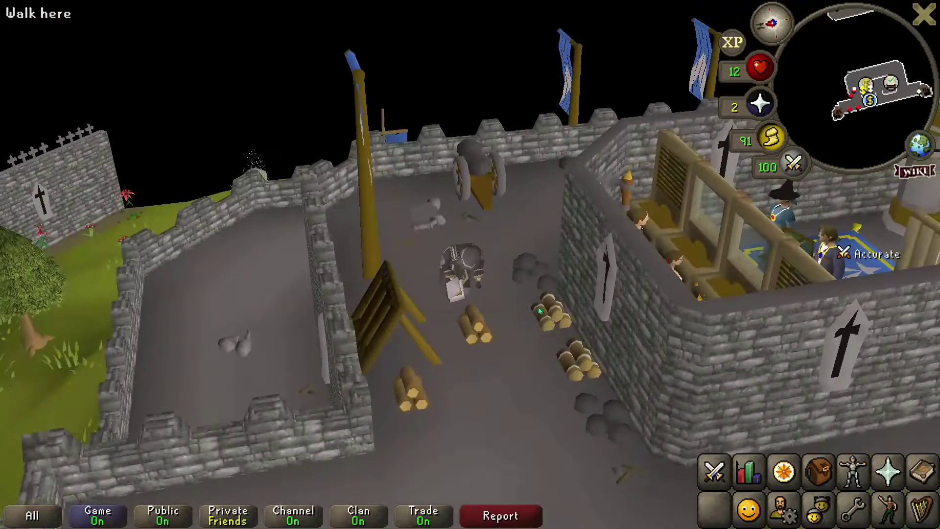
pyautogui.moveTo(578, 327)
pyautogui.mouseDown()
pyautogui.moveTo(512, 275)
pyautogui.moveTo(559, 253)
pyautogui.moveTo(566, 338)
pyautogui.mouseUp()
pyautogui.press('Left')
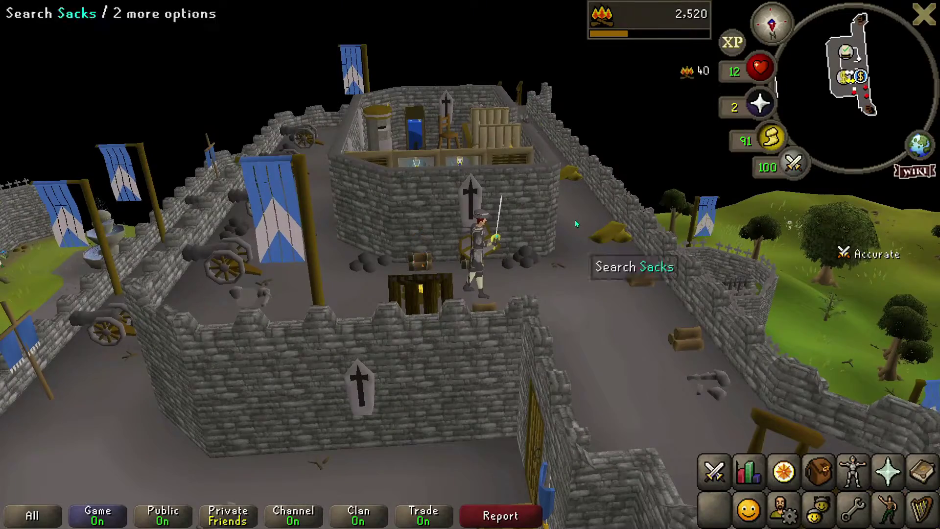
# - Walk the character along the castle roof between the bank room and the outer wall, towards the far staircase turret
pyautogui.click(567, 214)
pyautogui.moveTo(578, 236); pyautogui.dragTo(496, 293)
pyautogui.moveTo(440, 284); pyautogui.dragTo(558, 218)
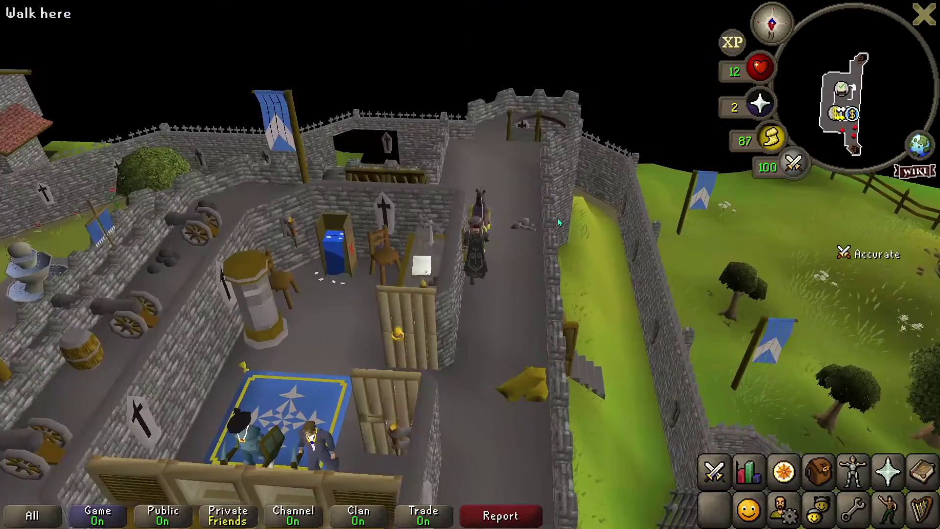
pyautogui.press('Left')
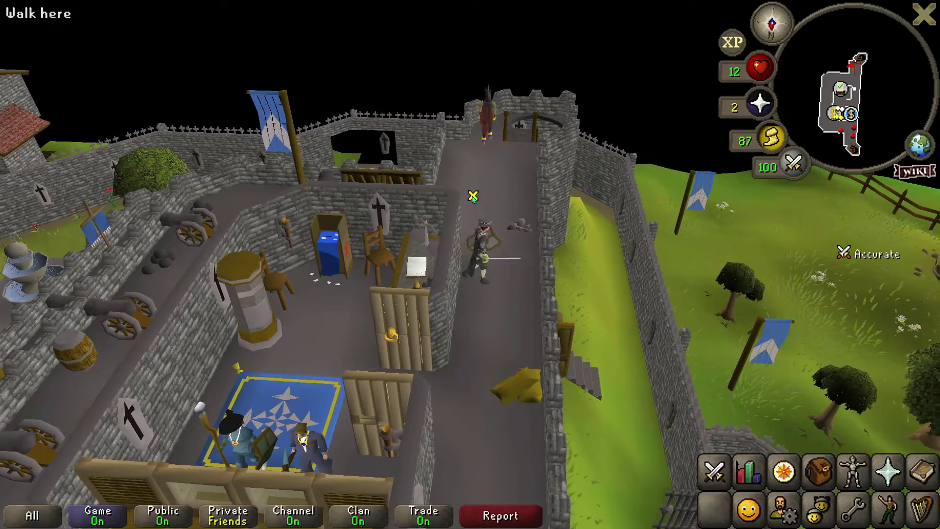
pyautogui.press('Left')
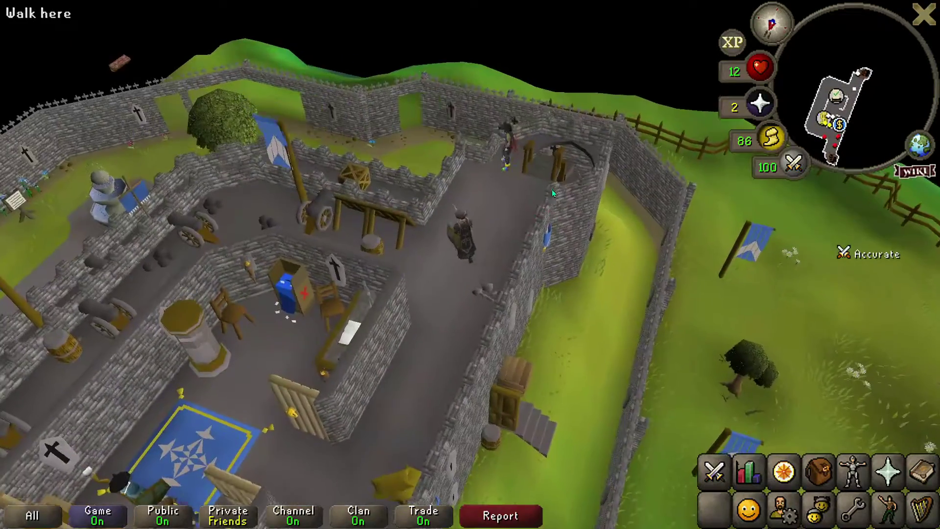
# - Climb down the corner turret's staircase from the castle roof to the ground floor
pyautogui.rightClick(547, 175)
pyautogui.click(540, 198)
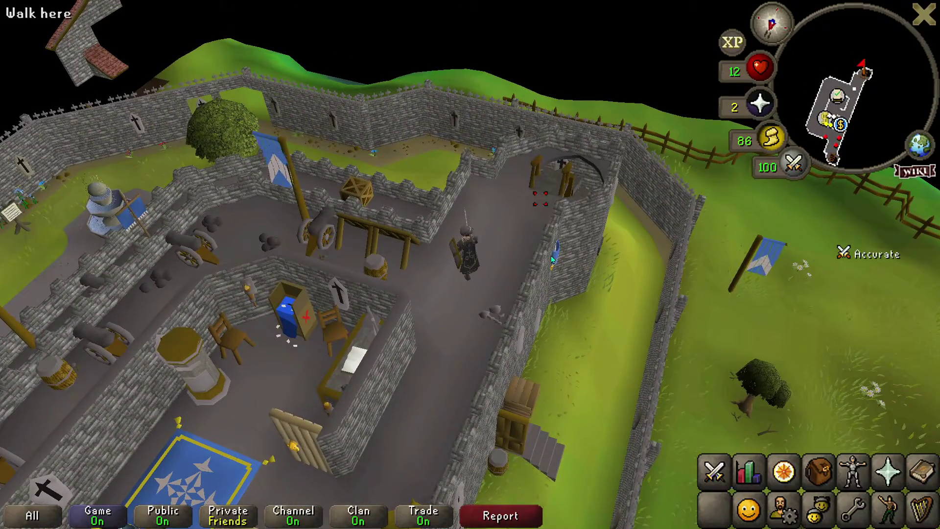
pyautogui.press('Left')
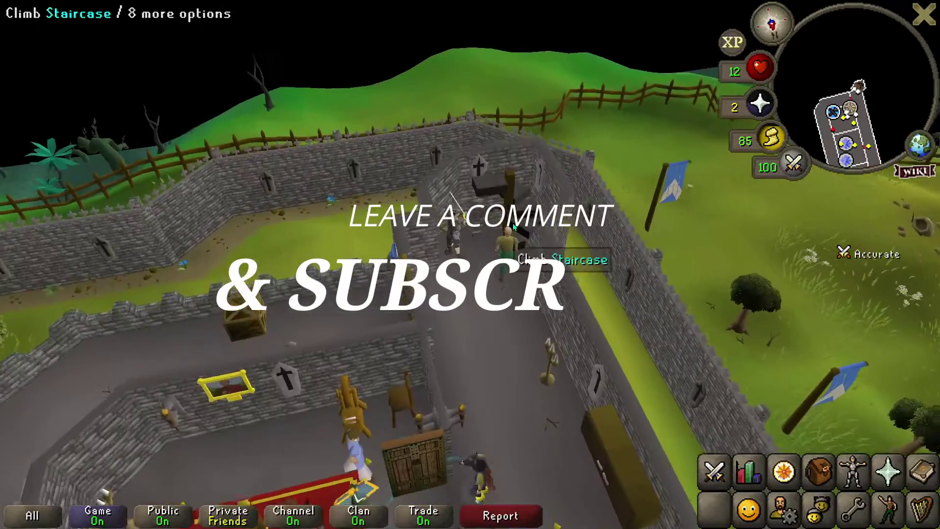
pyautogui.press('Left')
pyautogui.press('Left')
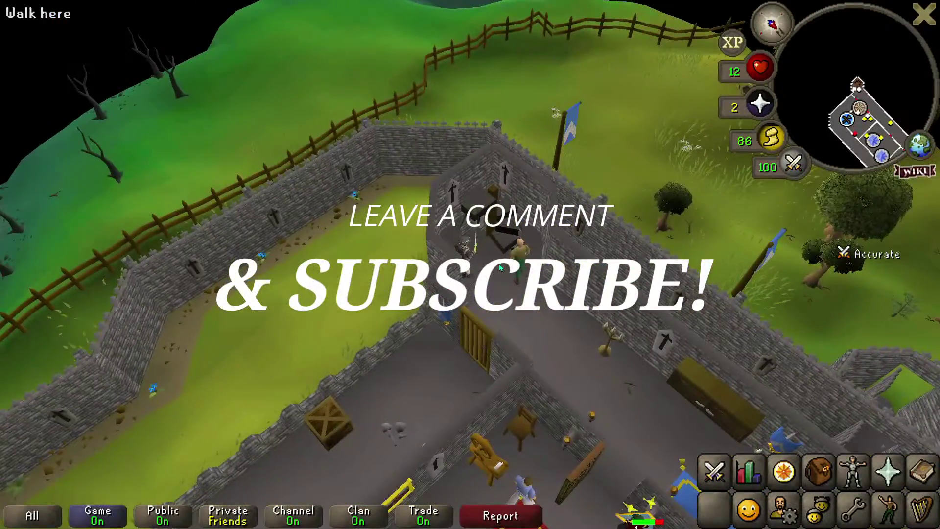
pyautogui.rightClick(494, 239)
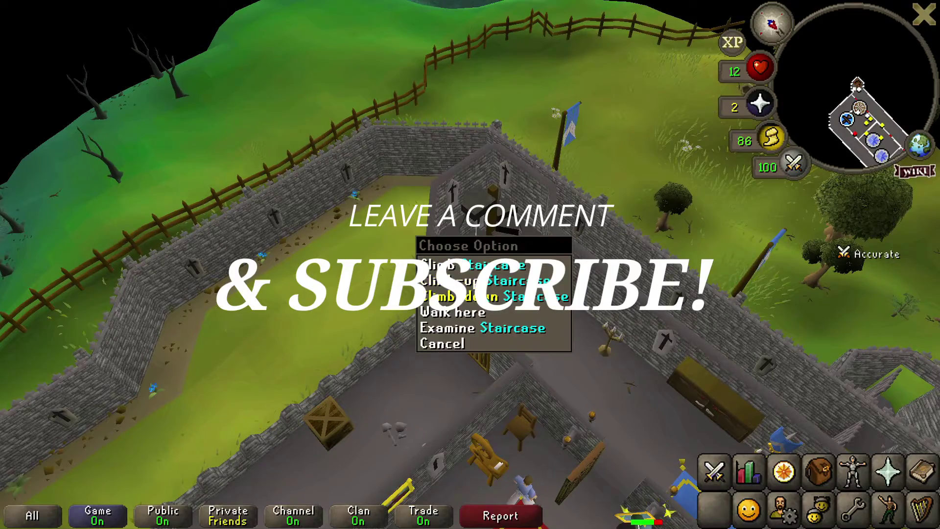
pyautogui.click(489, 296)
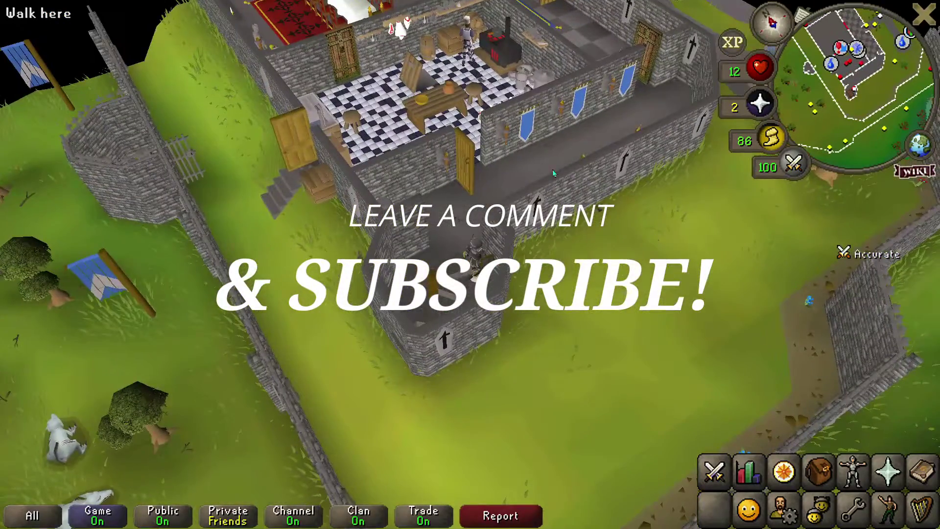
# - Walk the character out of the staircase turret and along the corridor beside the castle kitchen
pyautogui.click(576, 154)
pyautogui.click(625, 131)
pyautogui.click(648, 136)
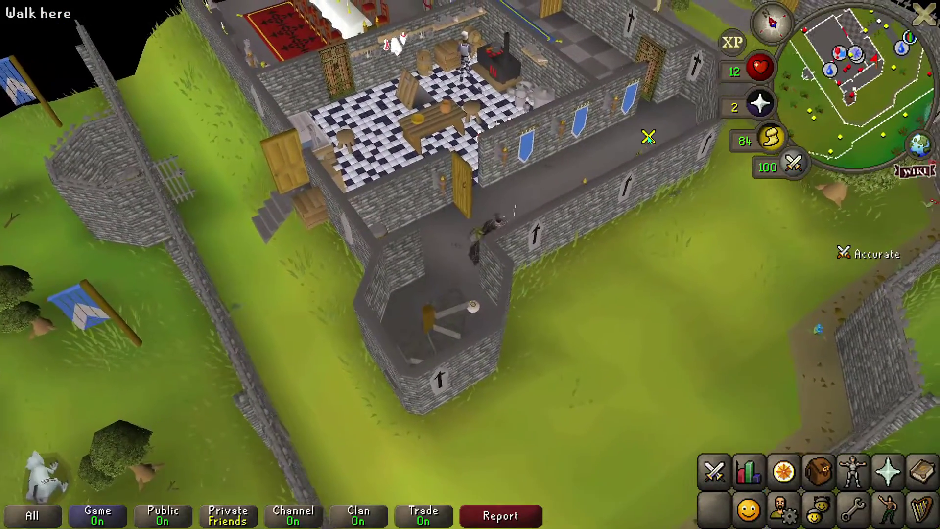
pyautogui.press('Right')
pyautogui.press('Down')
pyautogui.scroll(-3, 680, 150)
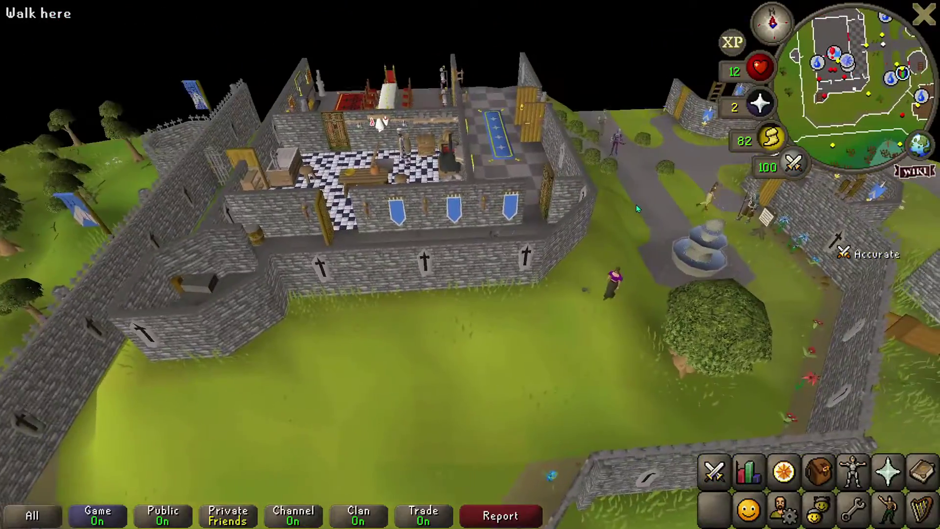
# - Walk the character through the castle's entrance hall and out of its large doors towards the courtyard
pyautogui.click(635, 203)
pyautogui.press('Left')
pyautogui.press('Up')
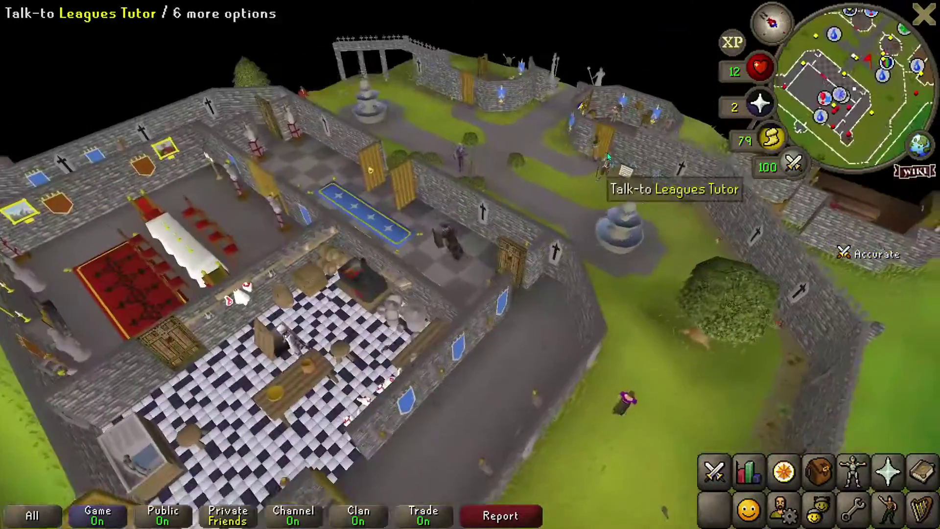
pyautogui.scroll(3, 601, 168)
pyautogui.press('Left')
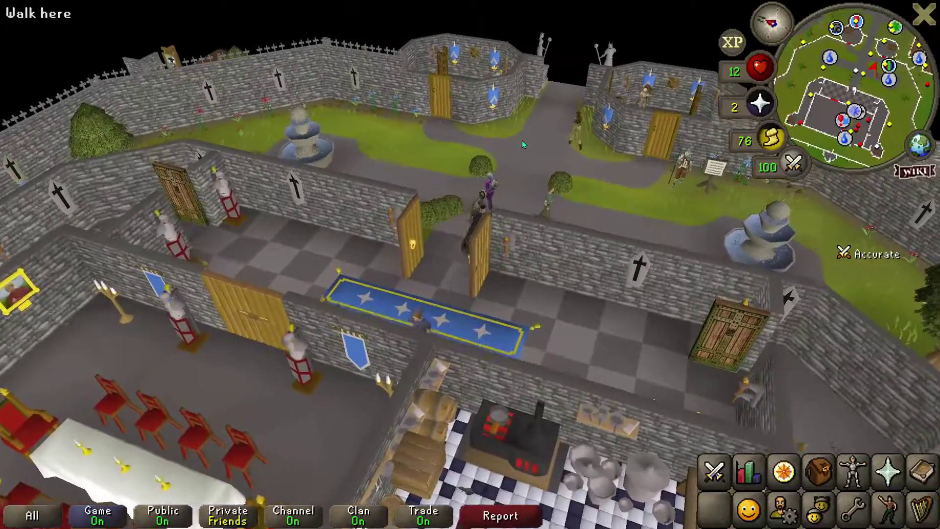
# - Walk the character across the courtyard to the castle gate and view the surroundings from several camera angles
pyautogui.click(522, 140)
pyautogui.scroll(3, 564, 181)
pyautogui.press('Down')
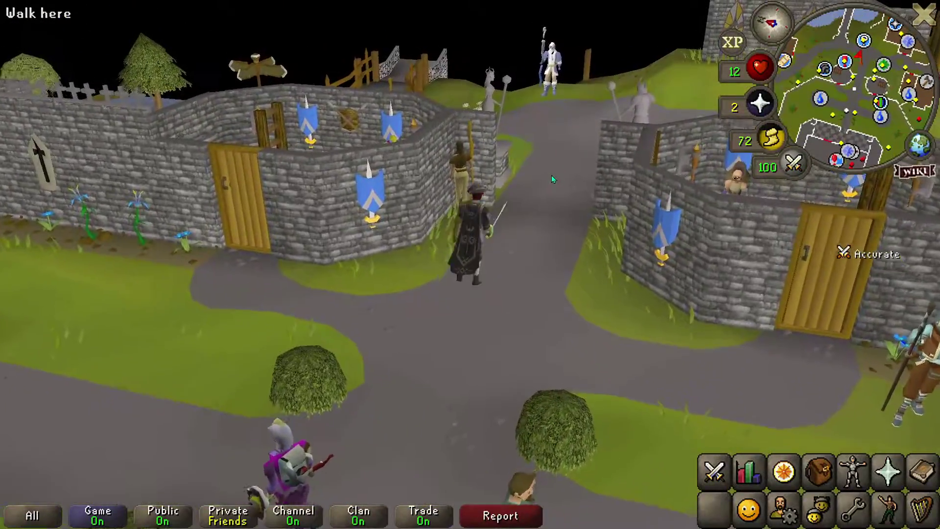
pyautogui.scroll(3, 551, 175)
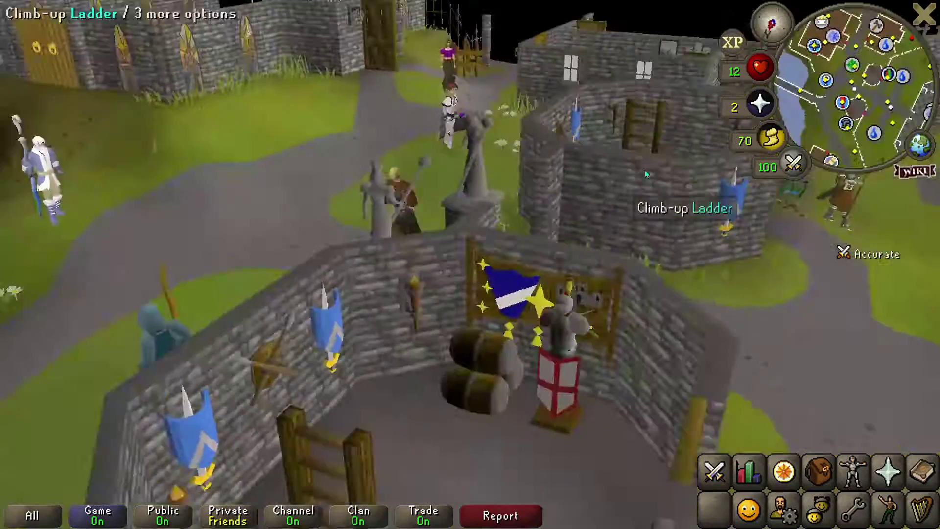
pyautogui.moveTo(645, 172); pyautogui.dragTo(698, 149)
pyautogui.moveTo(548, 181); pyautogui.dragTo(648, 149)
pyautogui.scroll(-5, 578, 215)
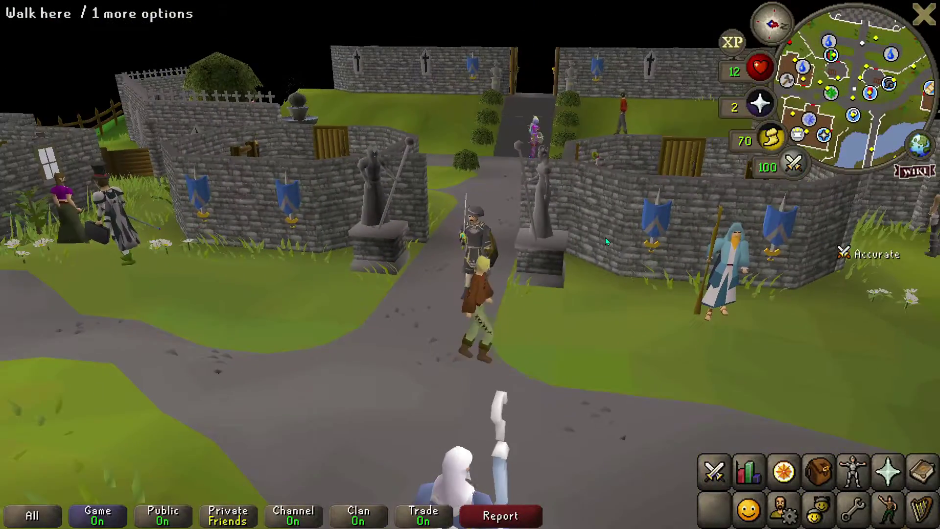